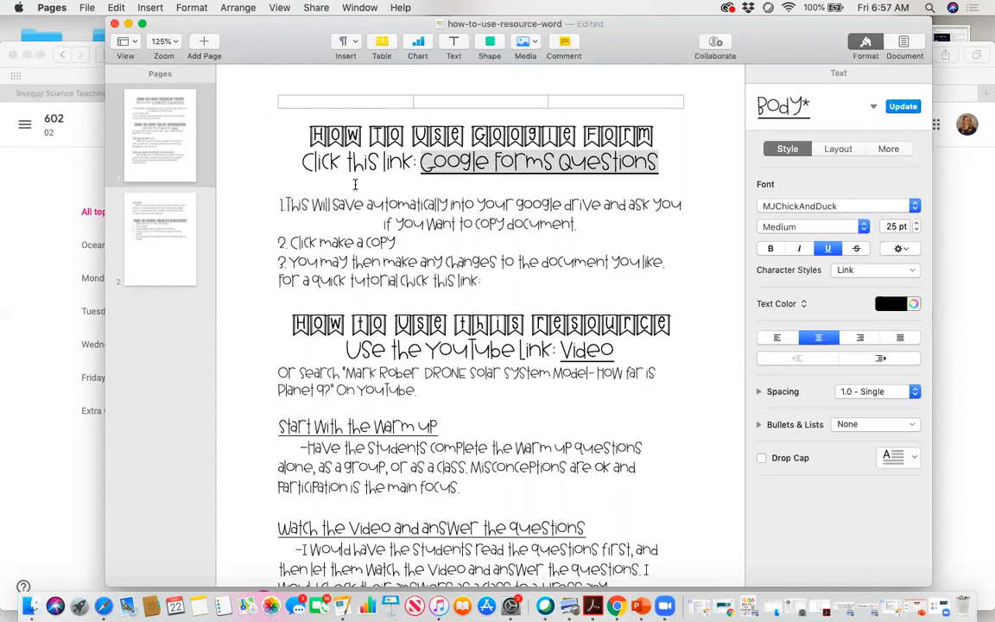
- Open the document's Google Forms Questions link in Chrome and make a copy of the Drone Solar System Model form
left_click(483, 161)
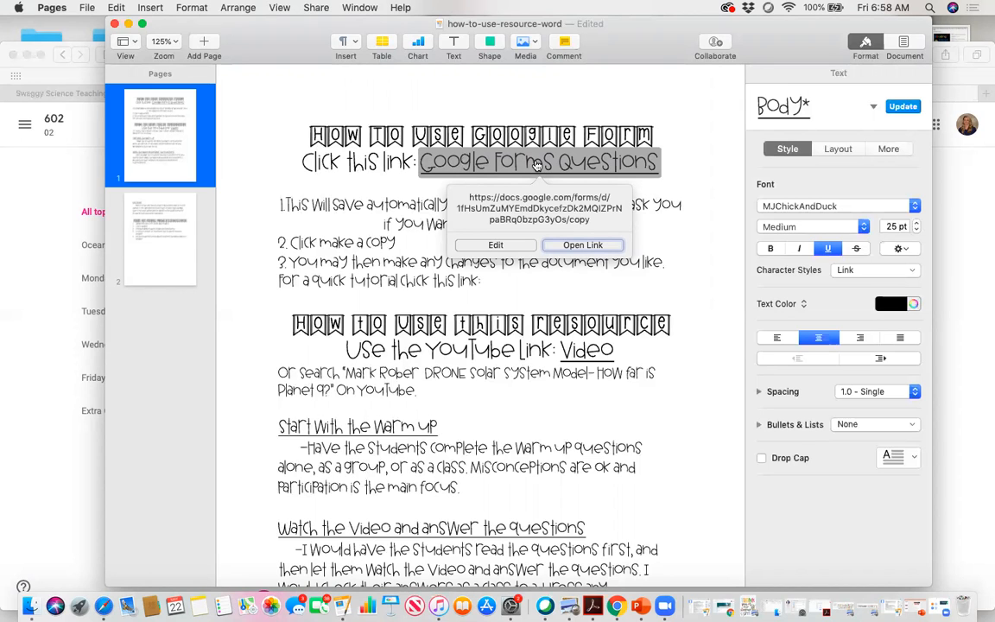
left_click(595, 247)
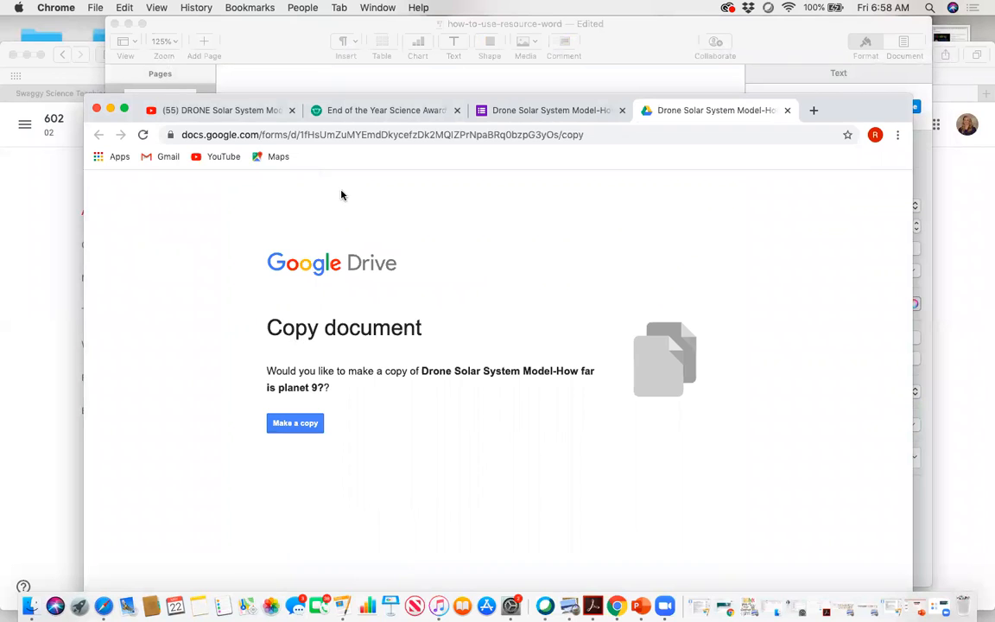
left_click_drag(855, 102, 855, 52)
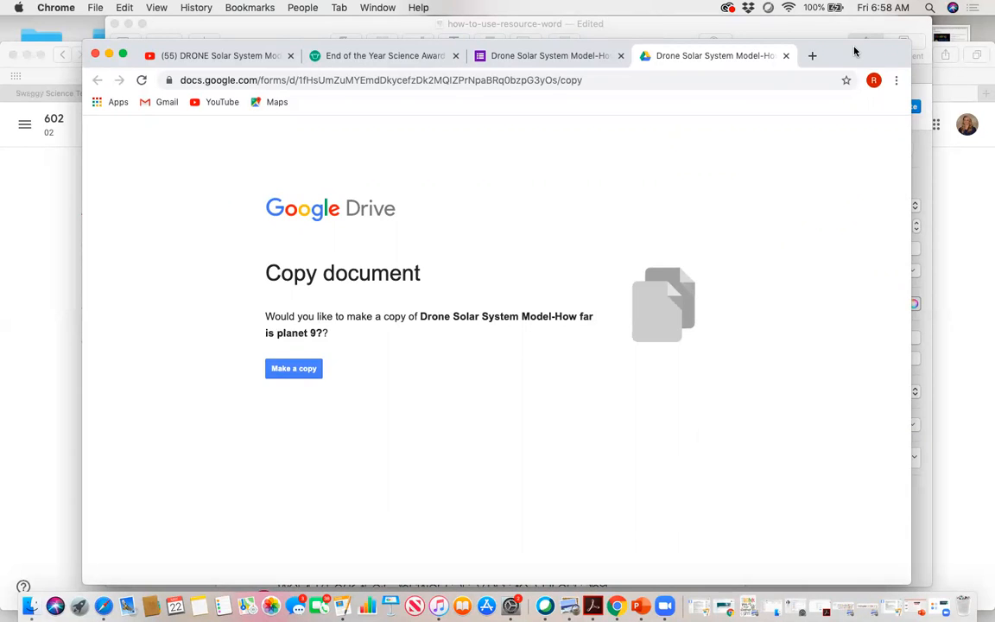
left_click(304, 372)
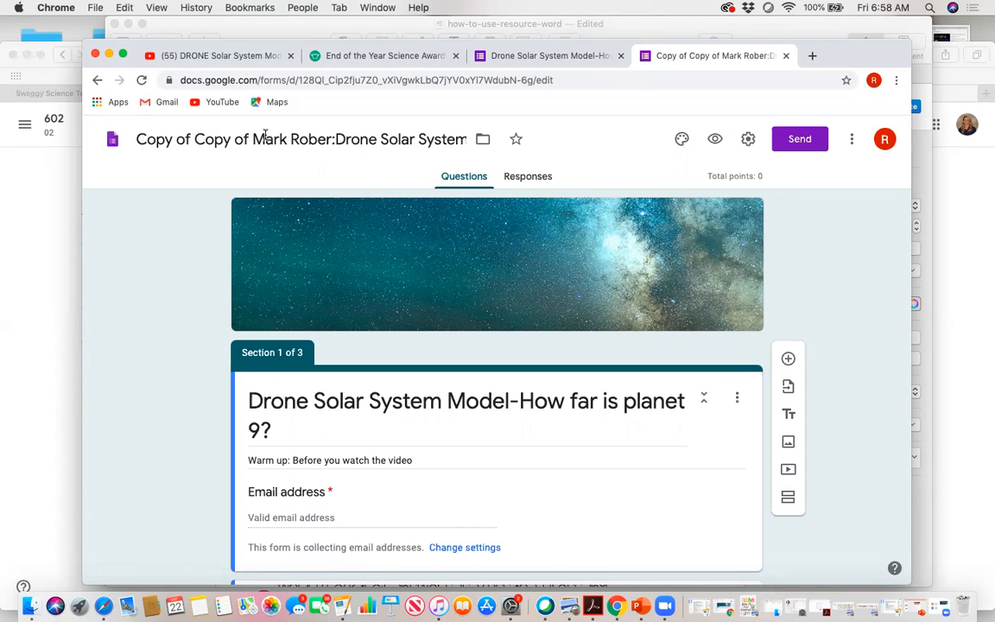
- Remove the leading "Copy of Copy of" from the copied form's name
left_click_drag(232, 138, 126, 138)
key("BackSpace")
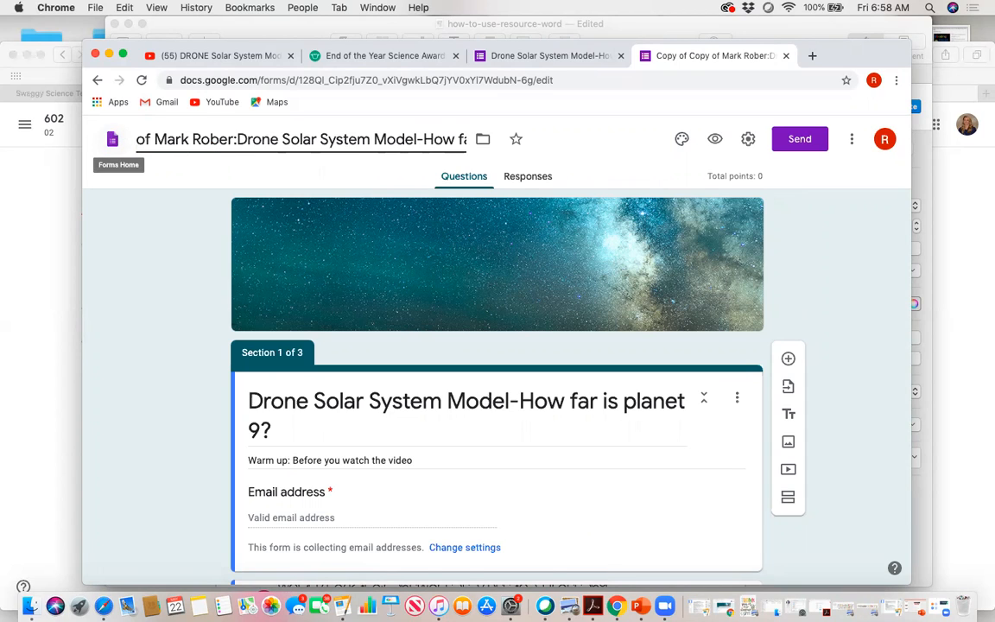
double_click(140, 139)
key("BackSpace")
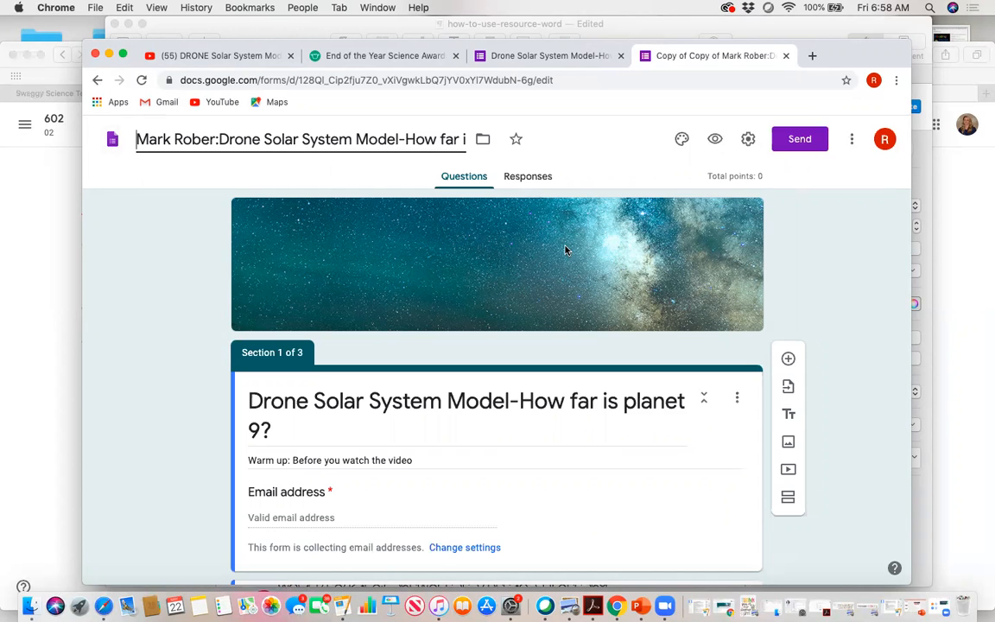
- Look through the answer types available for video question 4 about the largest rocky/terrestrial planet, keeping Short answer
scroll(566, 251, "down", 1)
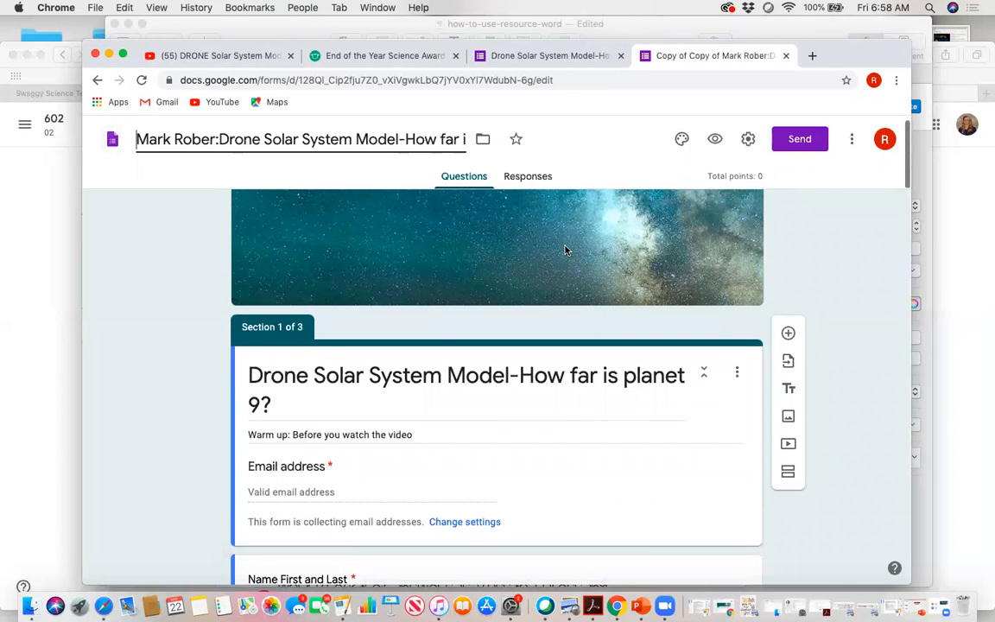
scroll(566, 251, "down", 5)
scroll(566, 250, "down", 20)
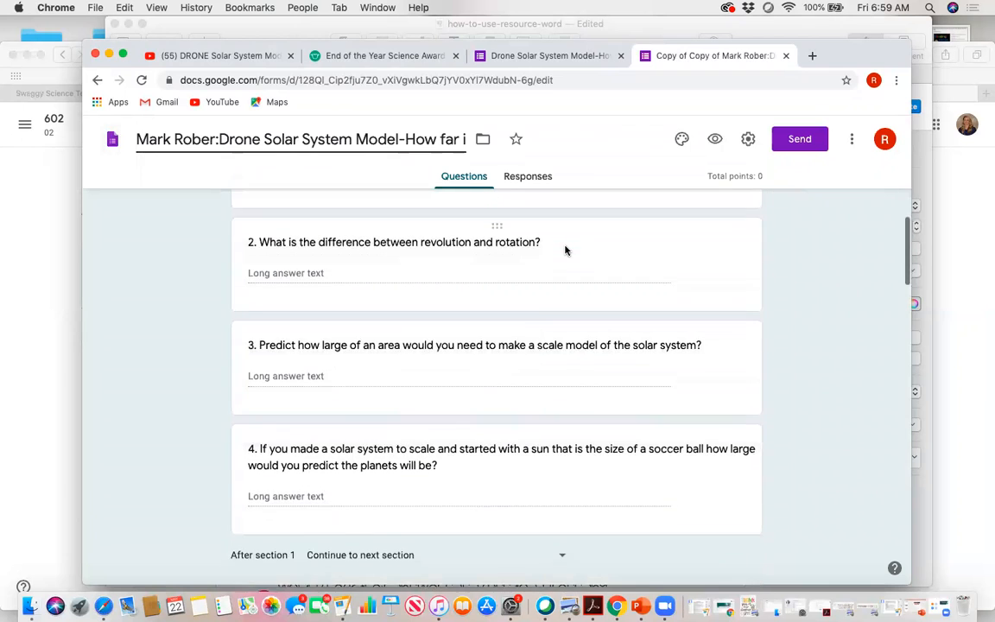
scroll(566, 250, "down", 10)
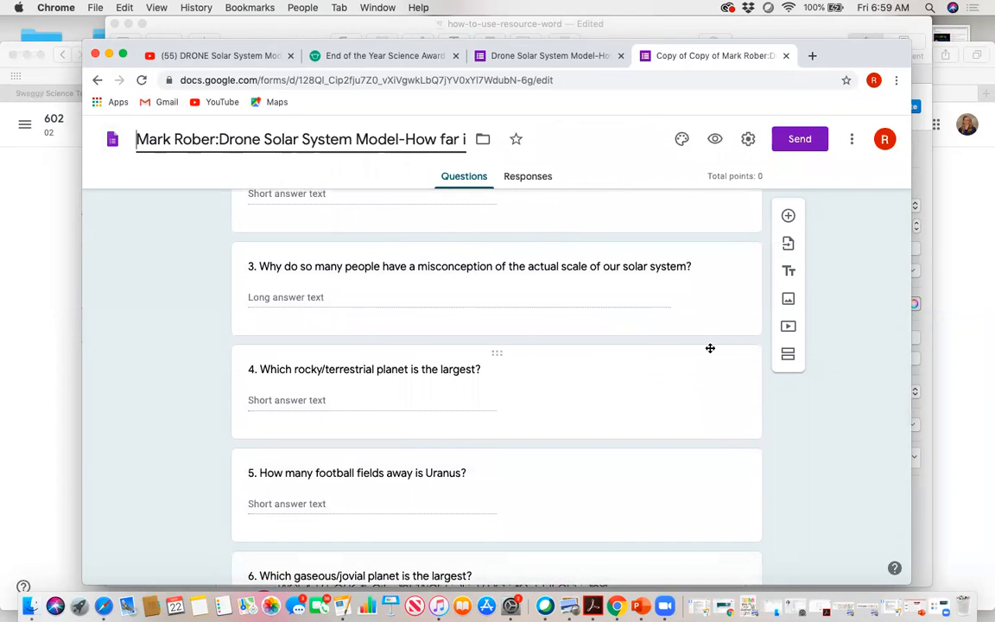
left_click(604, 368)
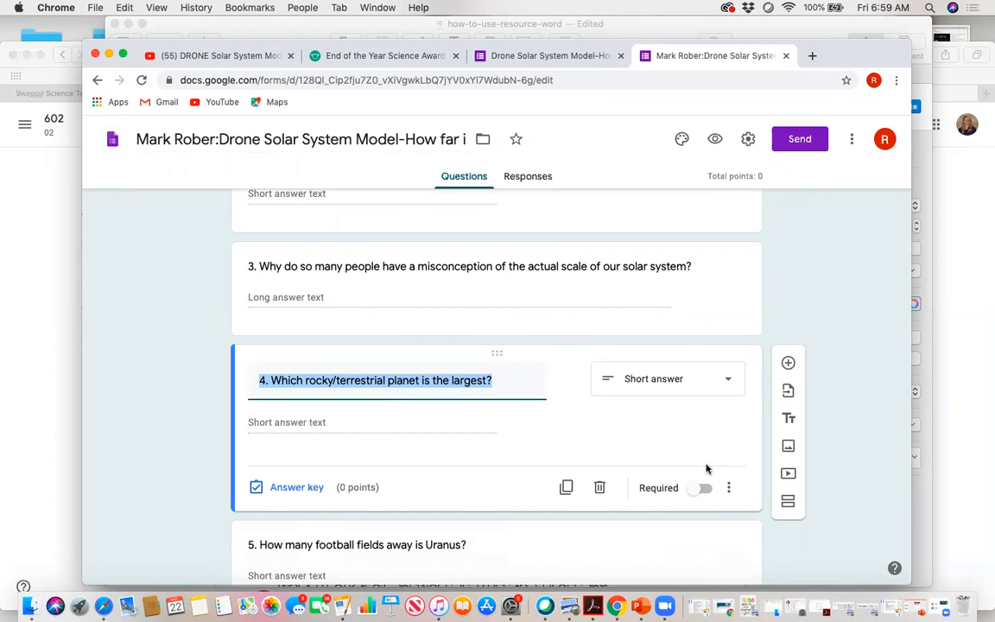
left_click(727, 389)
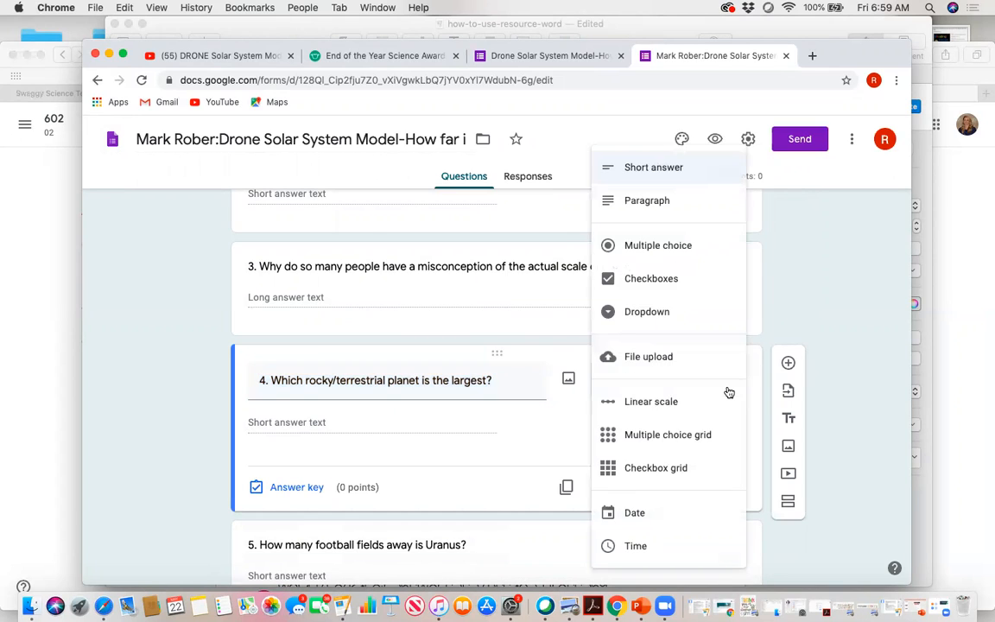
left_click(859, 411)
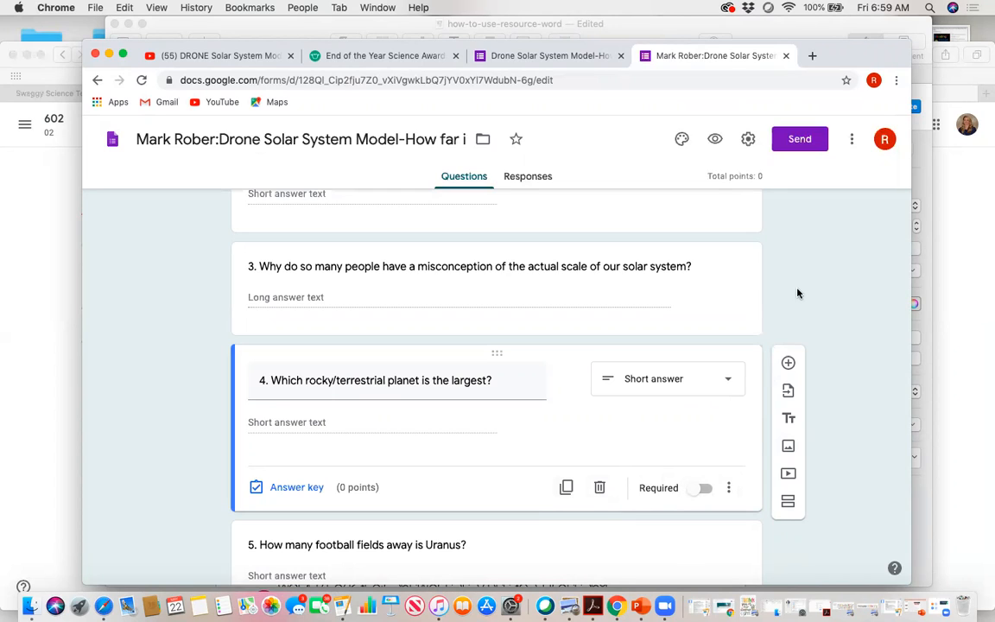
- Switch the Required setting of the Name First and Last question off and back on
scroll(797, 293, "up", 4)
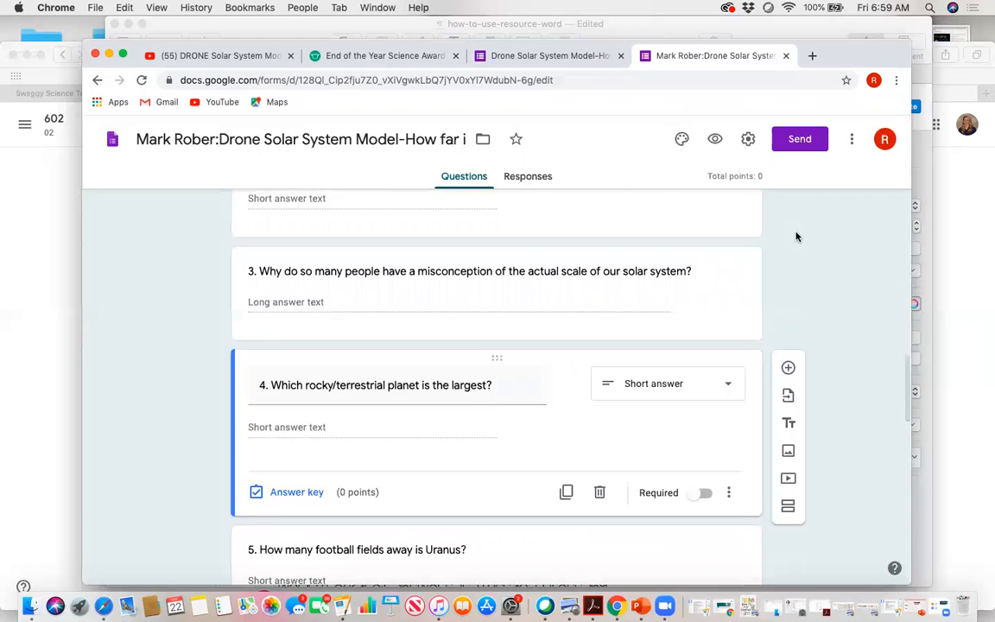
scroll(796, 237, "up", 15)
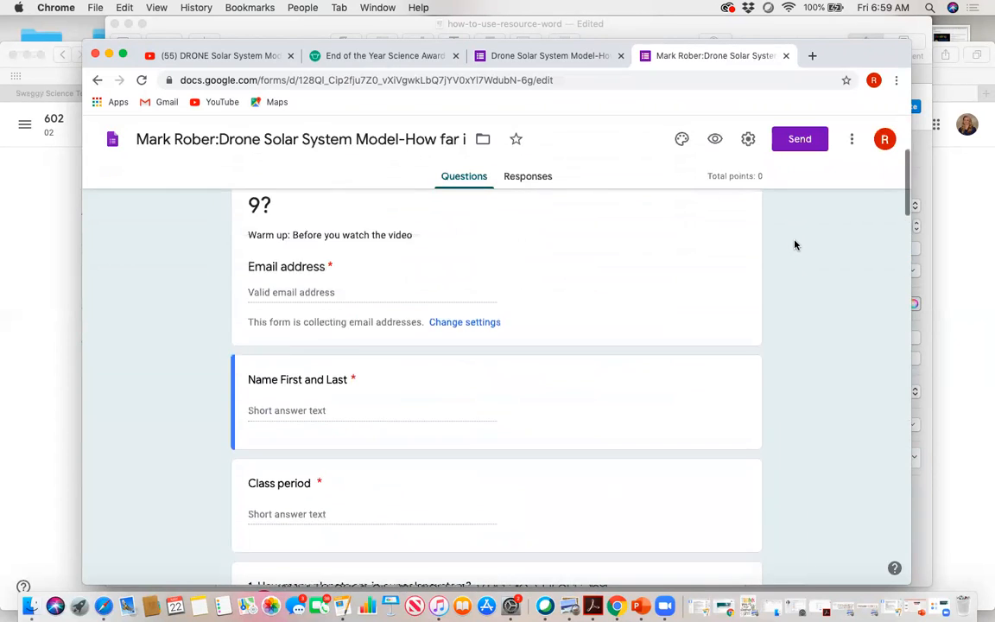
scroll(795, 245, "down", 3)
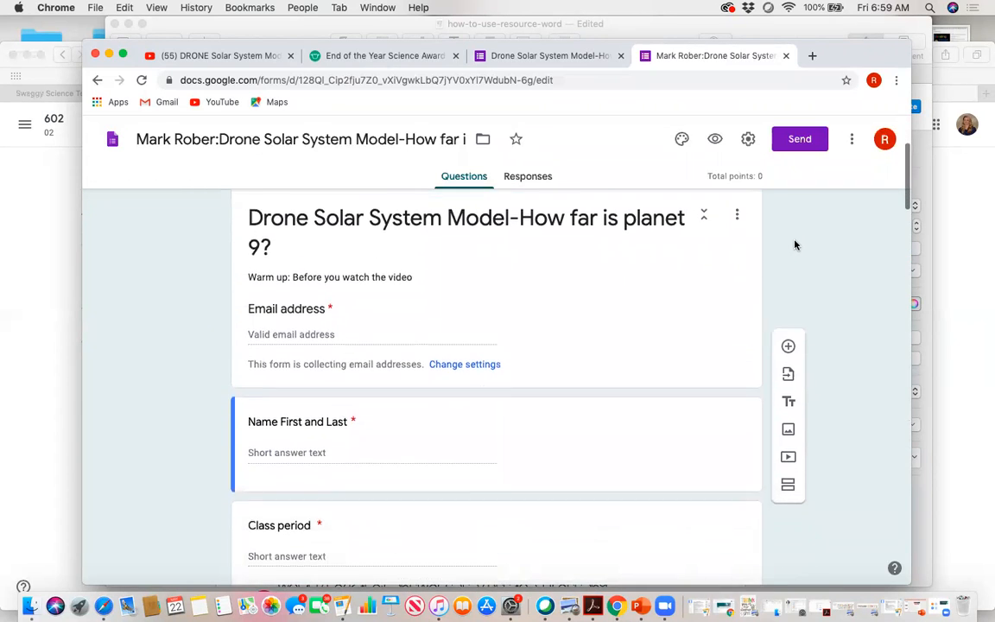
scroll(796, 246, "down", 1)
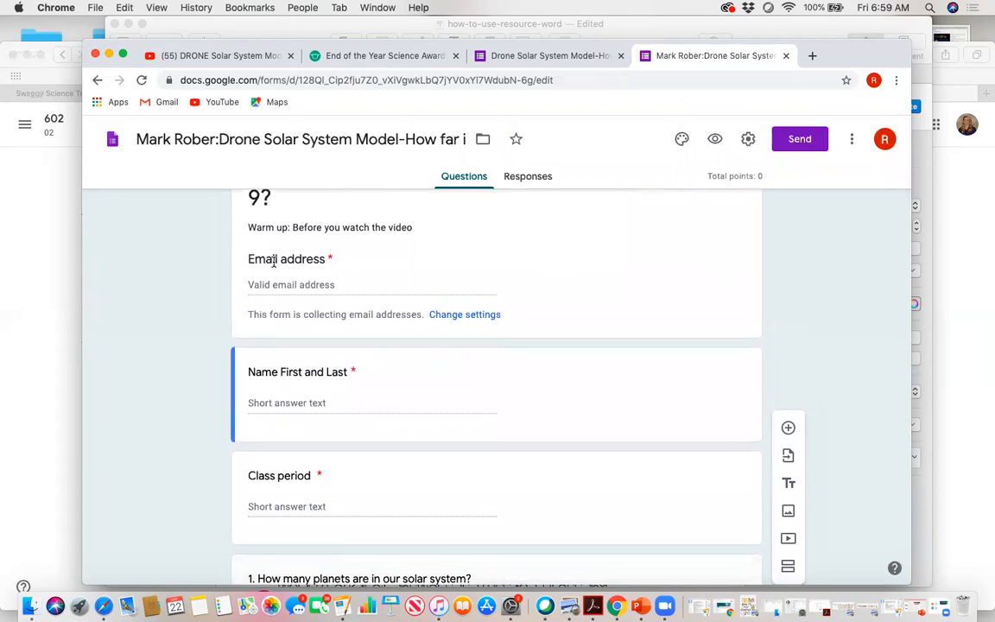
scroll(339, 334, "down", 1)
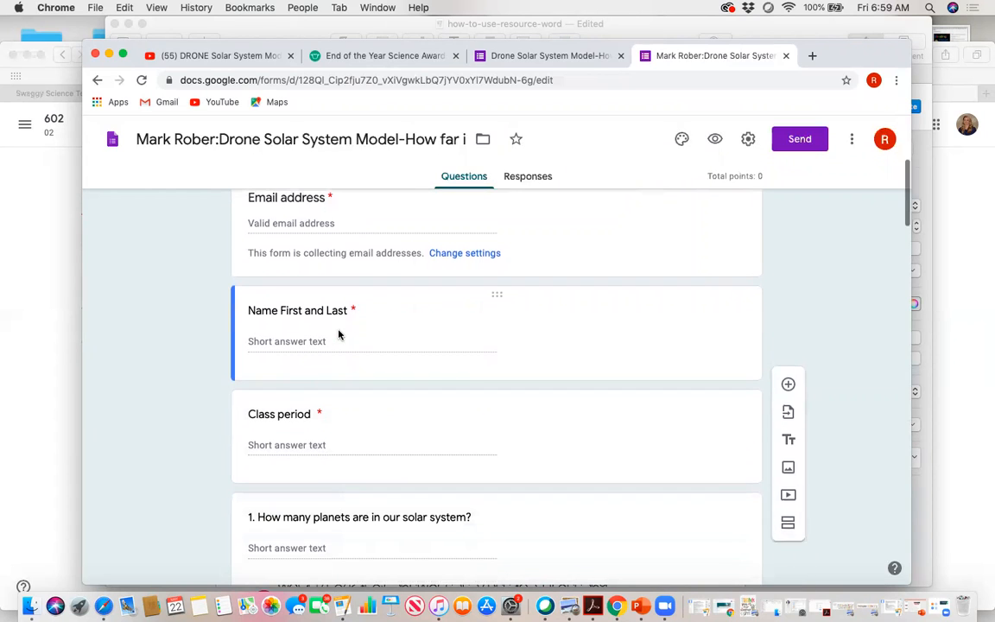
left_click(603, 331)
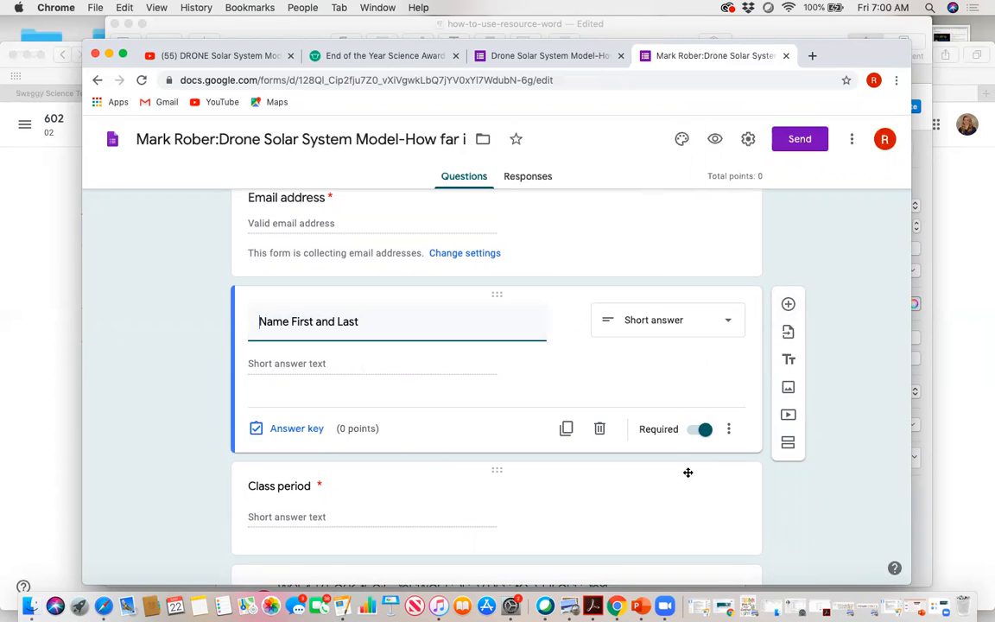
left_click(704, 431)
left_click(704, 434)
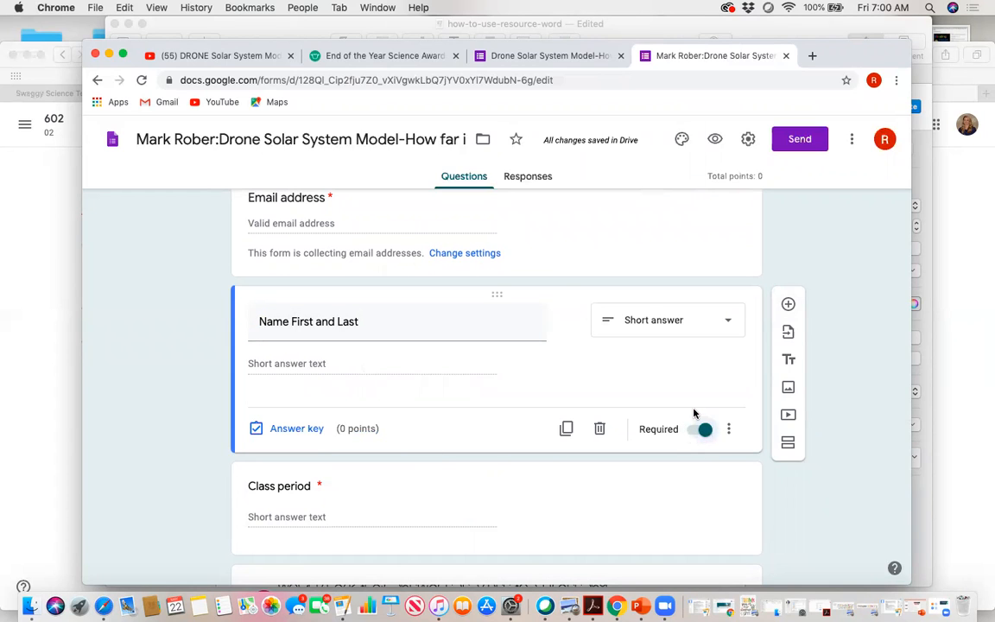
- Review the questions in the warm-up, video and exit ticket sections, including the embedded video
scroll(693, 413, "down", 2)
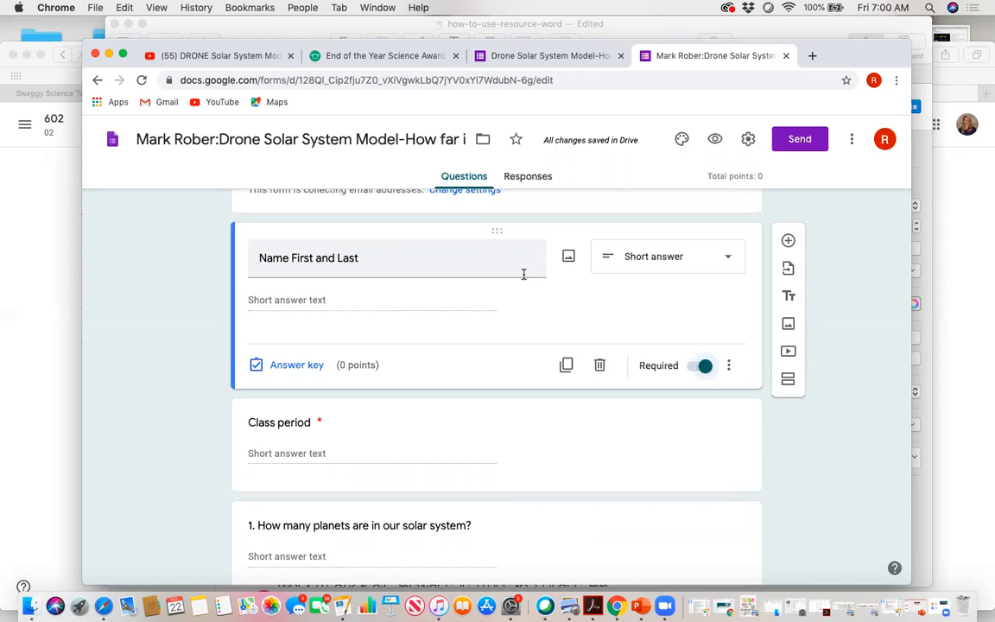
scroll(523, 368, "down", 3)
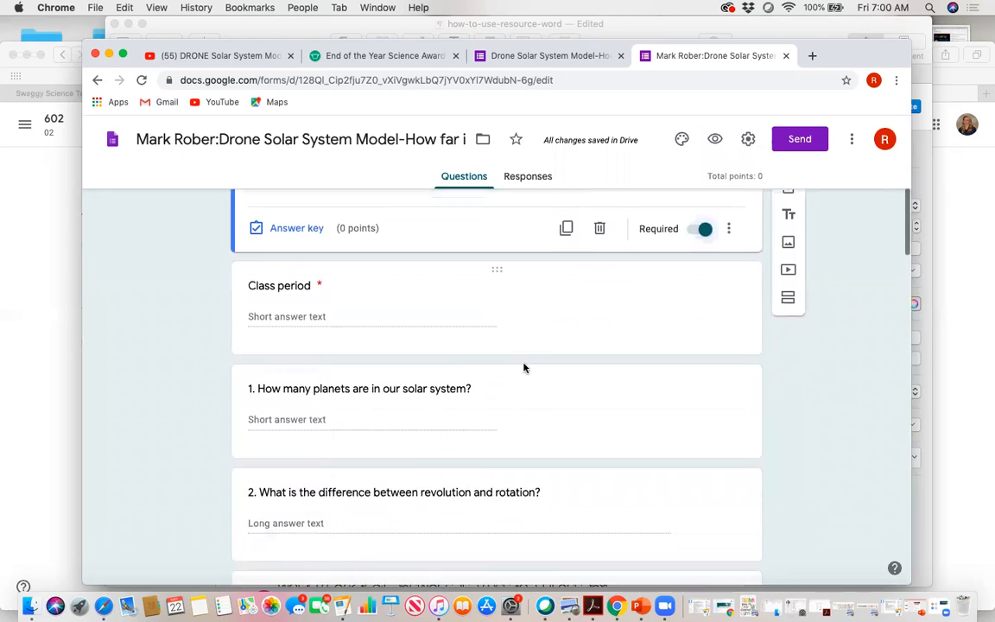
scroll(525, 367, "down", 1)
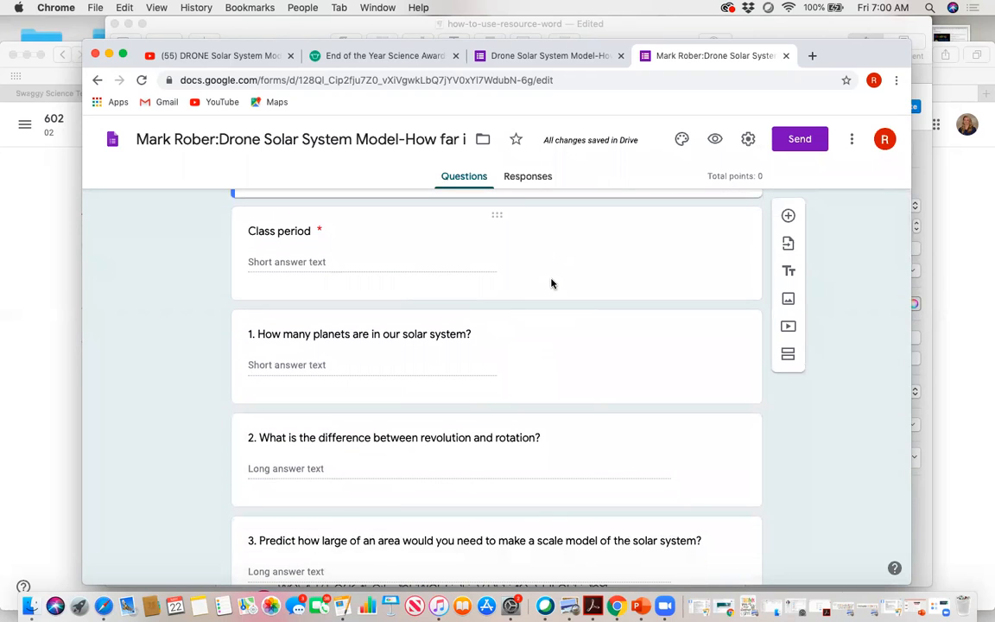
scroll(551, 284, "down", 1)
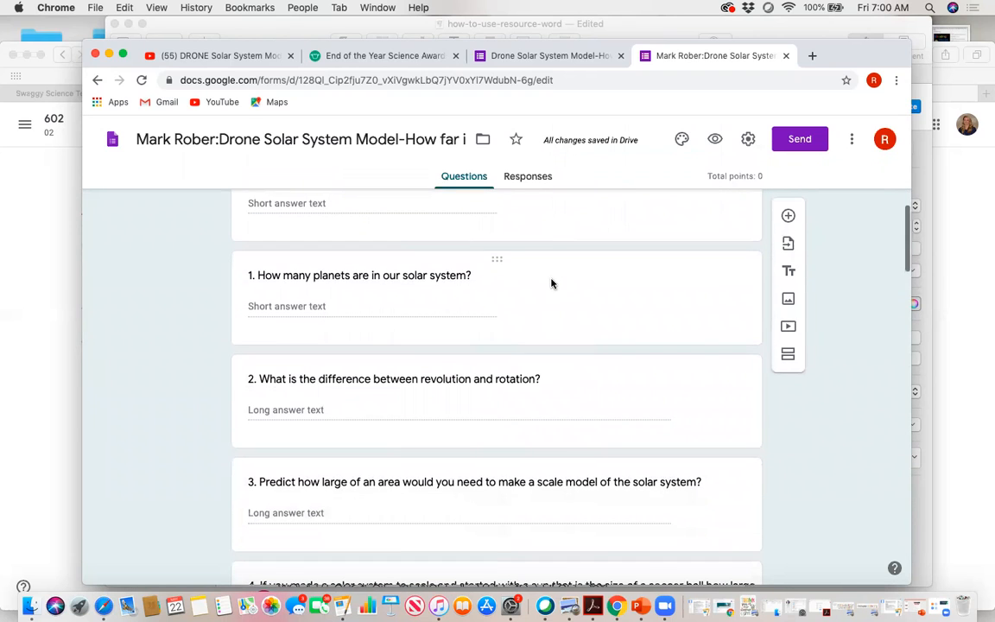
scroll(551, 284, "down", 10)
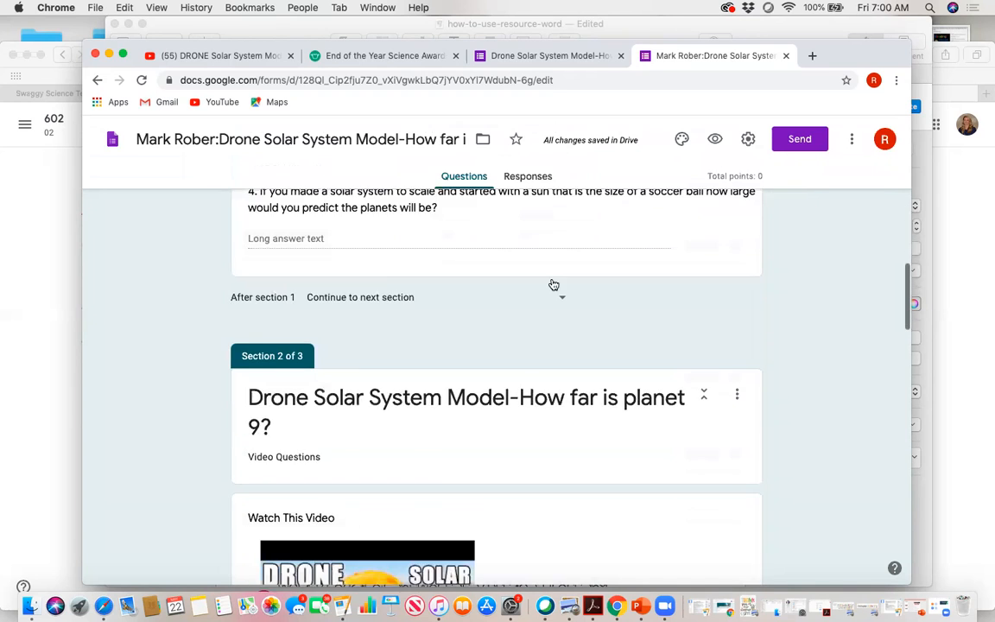
scroll(551, 283, "up", 7)
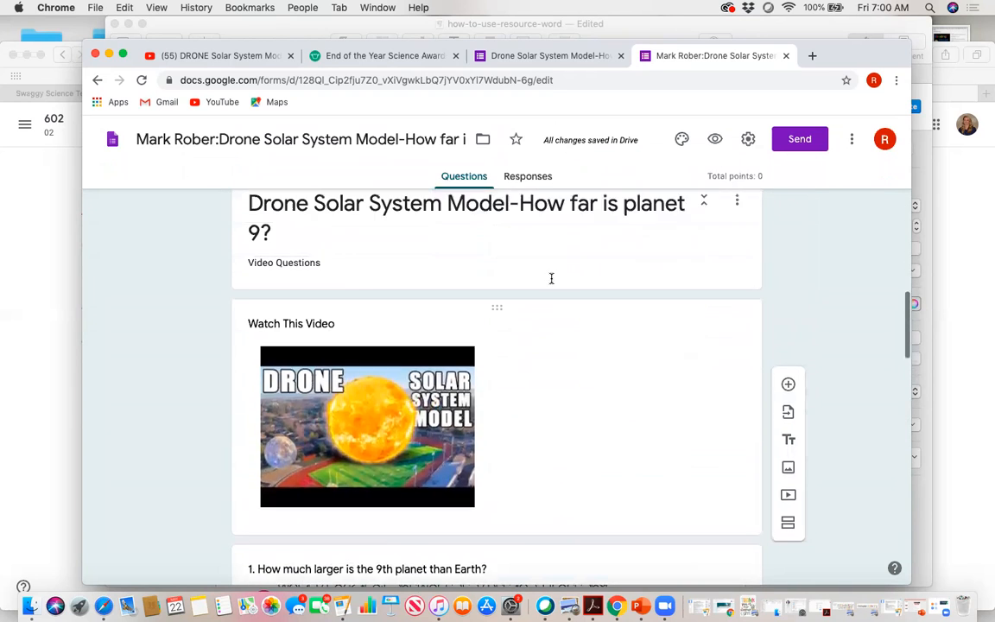
scroll(552, 283, "down", 3)
scroll(551, 284, "down", 1)
scroll(551, 283, "up", 1)
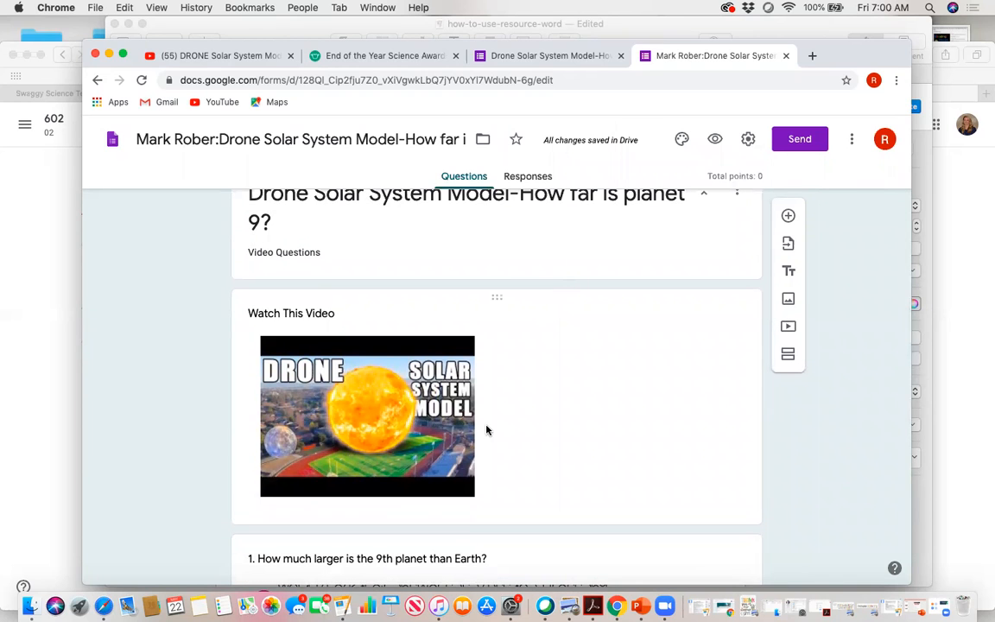
scroll(486, 427, "down", 3)
scroll(487, 428, "down", 15)
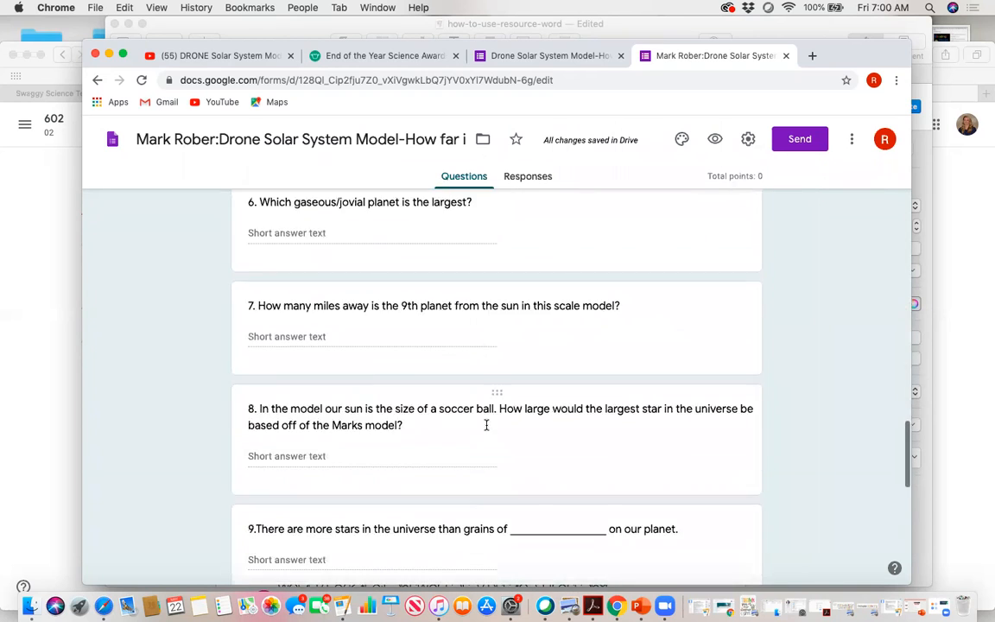
scroll(486, 429, "down", 8)
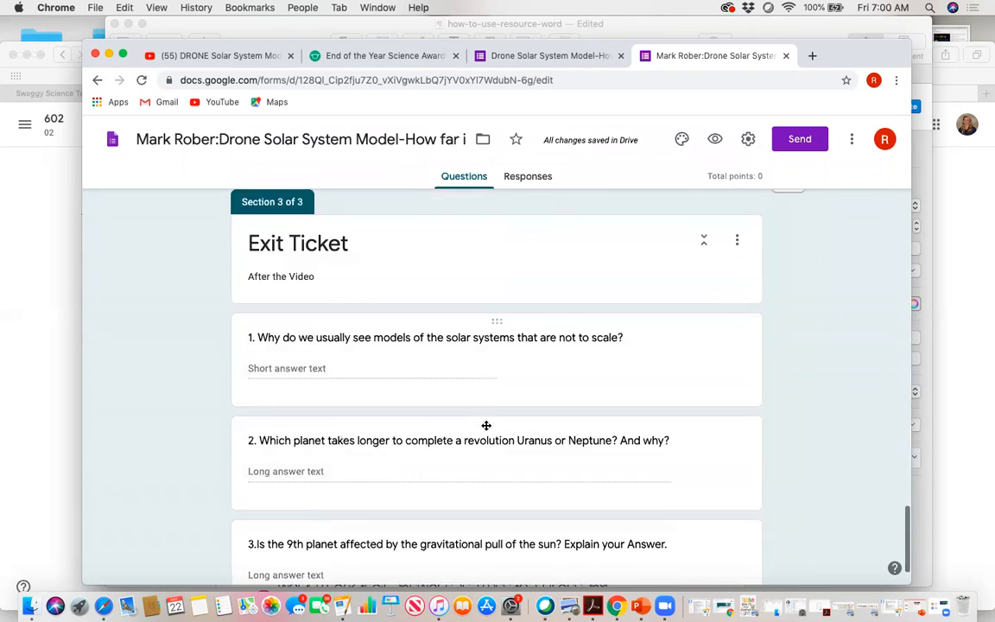
scroll(487, 427, "up", 20)
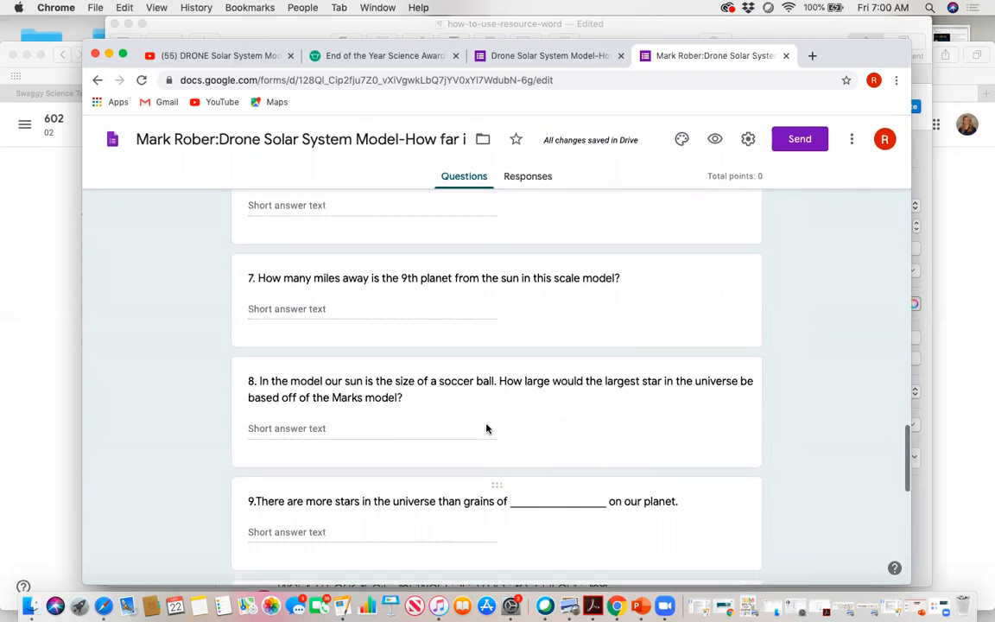
scroll(487, 423, "up", 3)
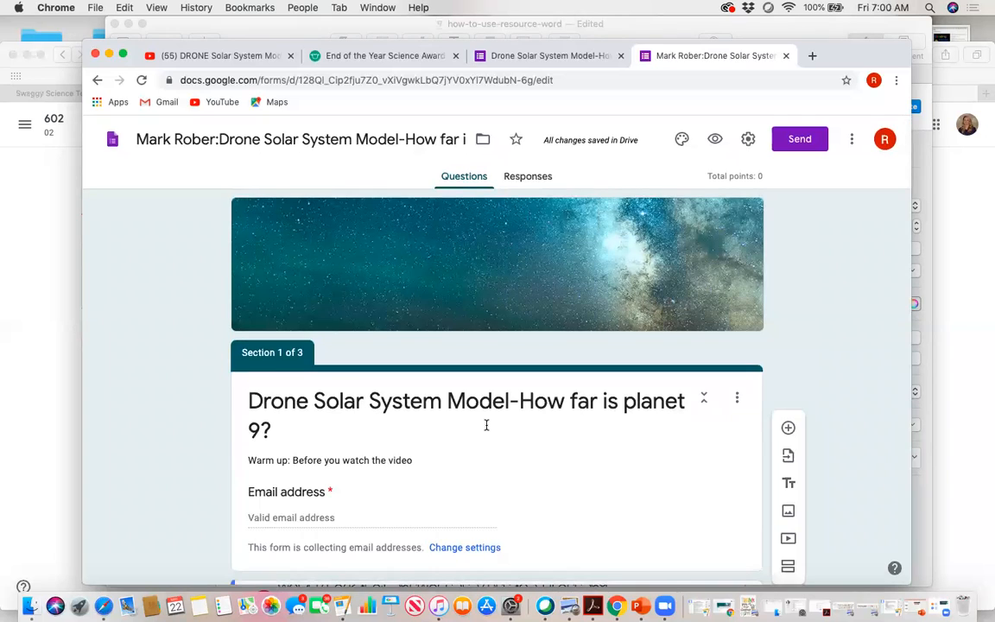
- Preview the form as a respondent and try to continue past the warm-up section with its questions left blank
left_click(715, 142)
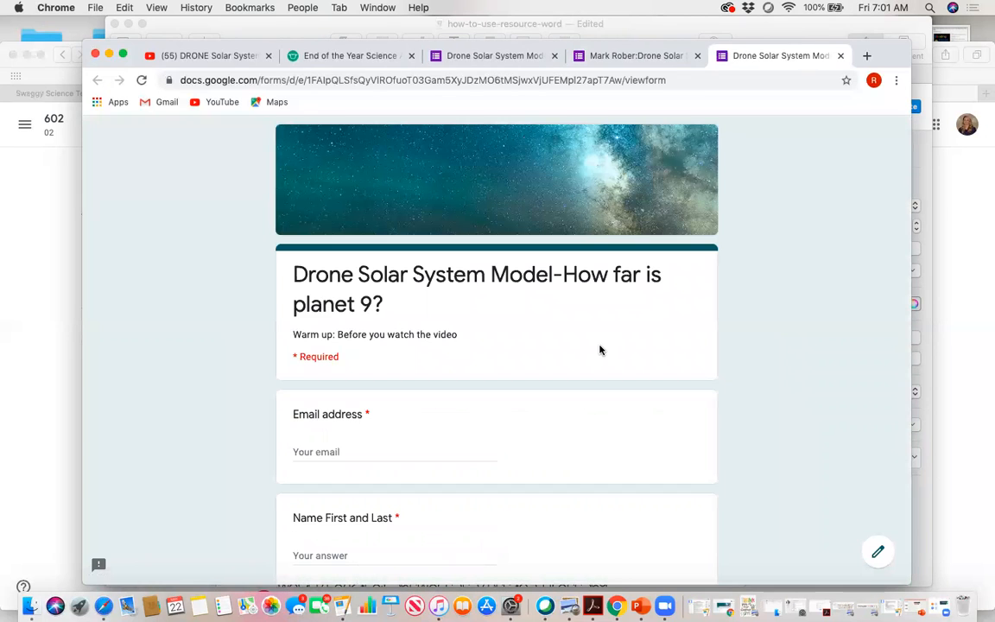
scroll(601, 350, "down", 10)
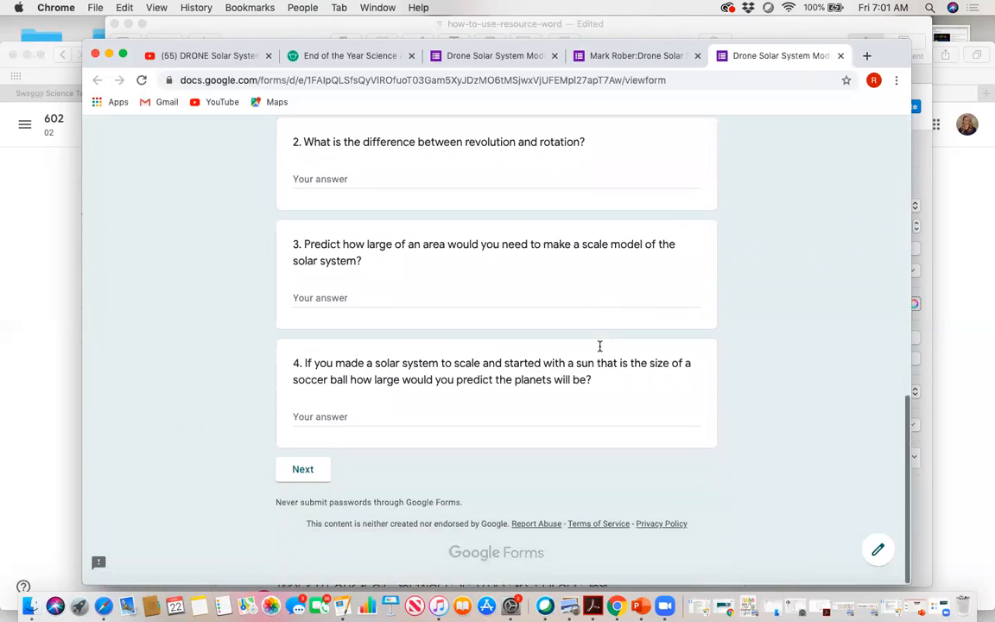
scroll(599, 350, "up", 6)
scroll(598, 369, "up", 3)
scroll(598, 368, "down", 8)
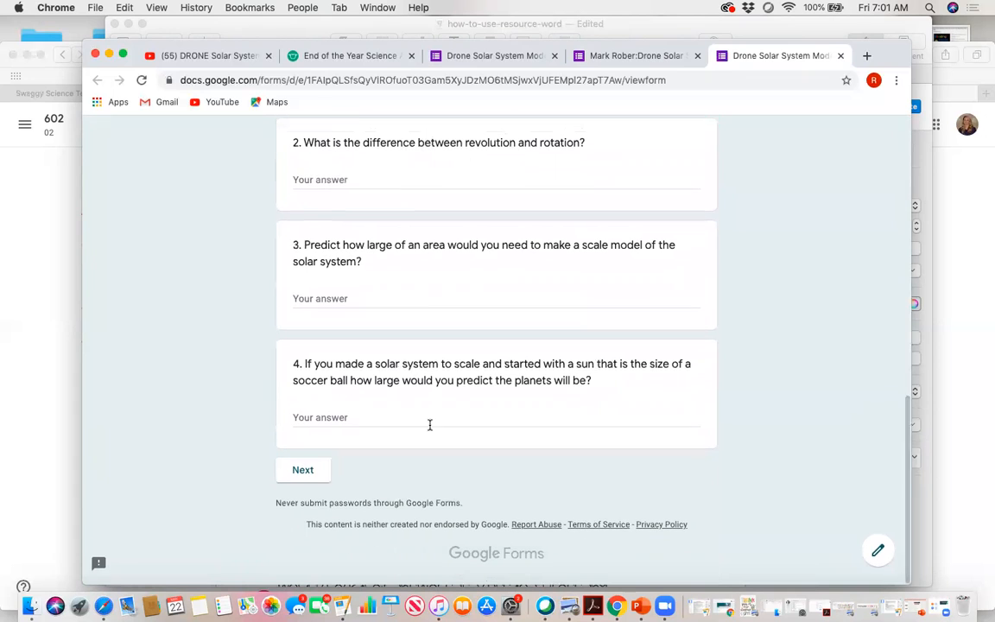
left_click(302, 472)
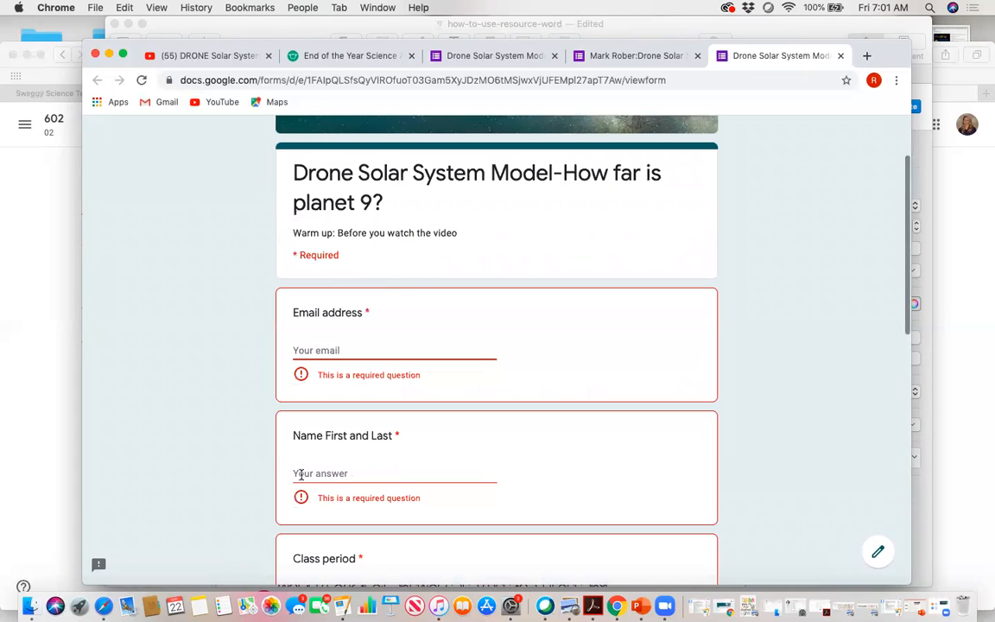
scroll(440, 467, "down", 1)
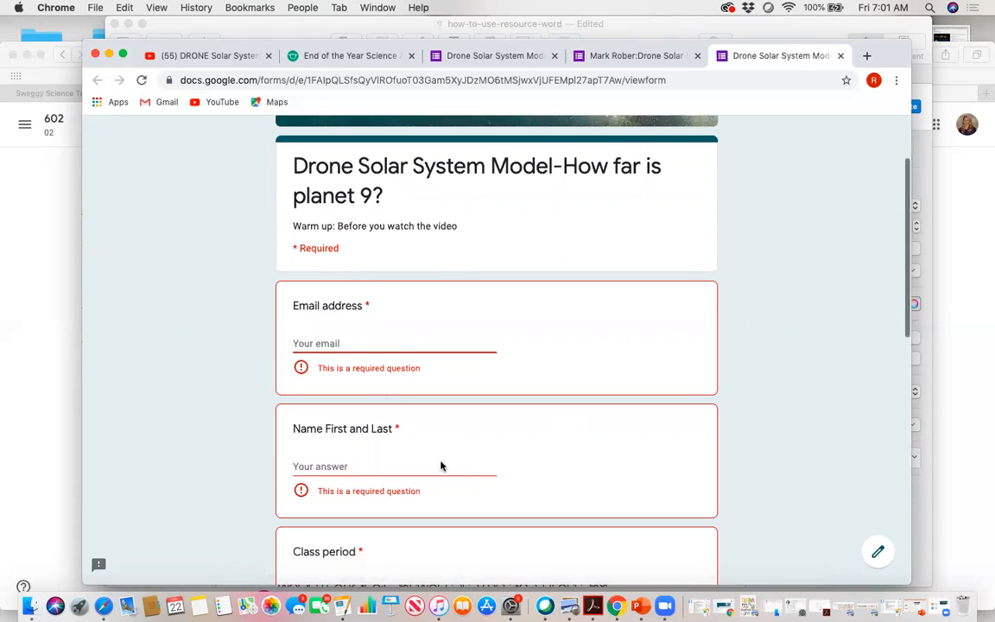
- Look over the required and optional warm-up questions in the respondent preview and return to the form editor
scroll(440, 467, "down", 8)
scroll(441, 466, "up", 2)
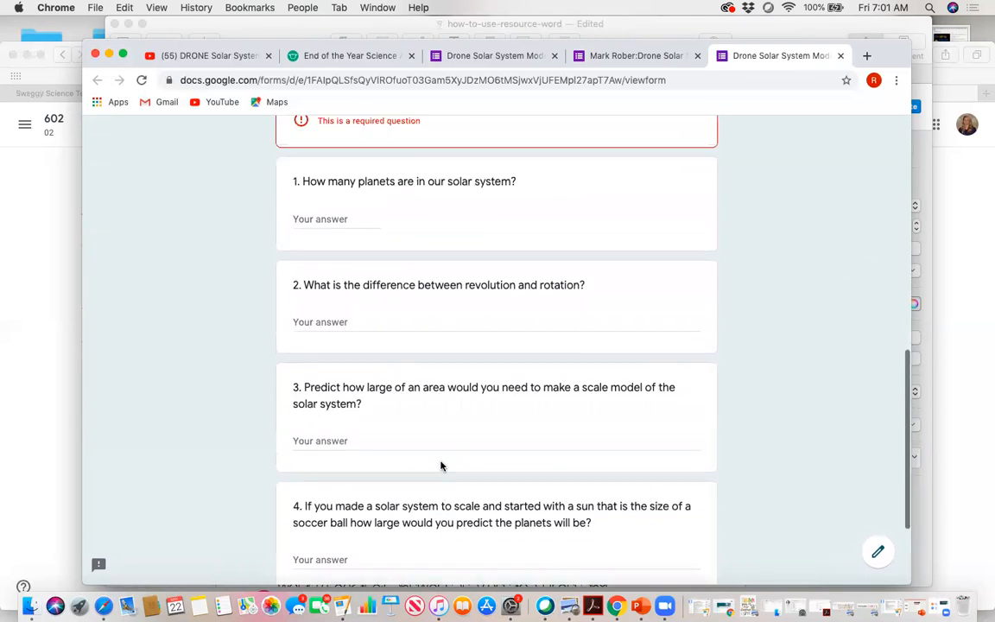
scroll(440, 466, "up", 3)
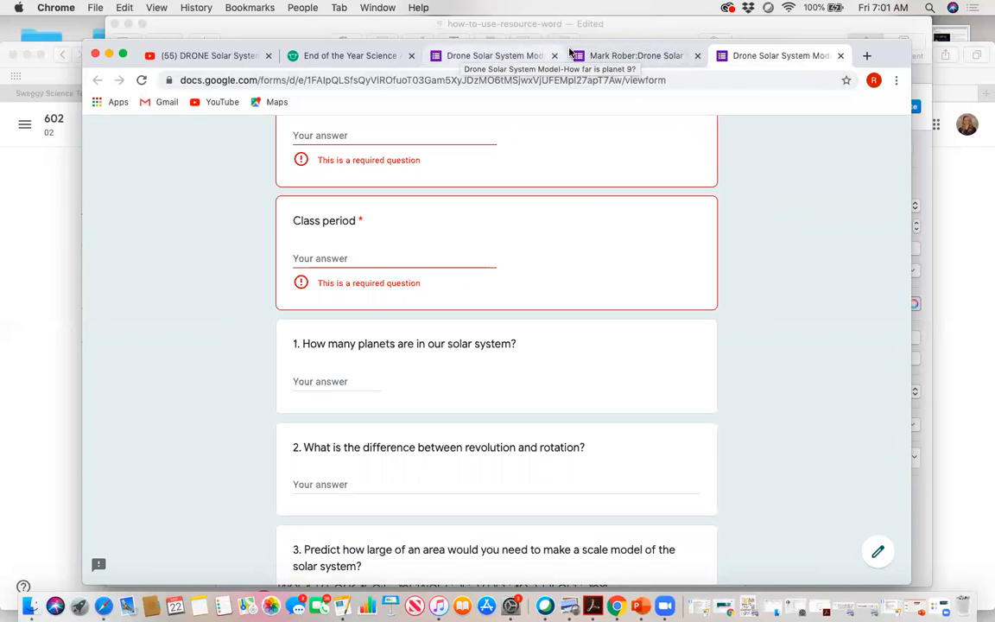
left_click(627, 60)
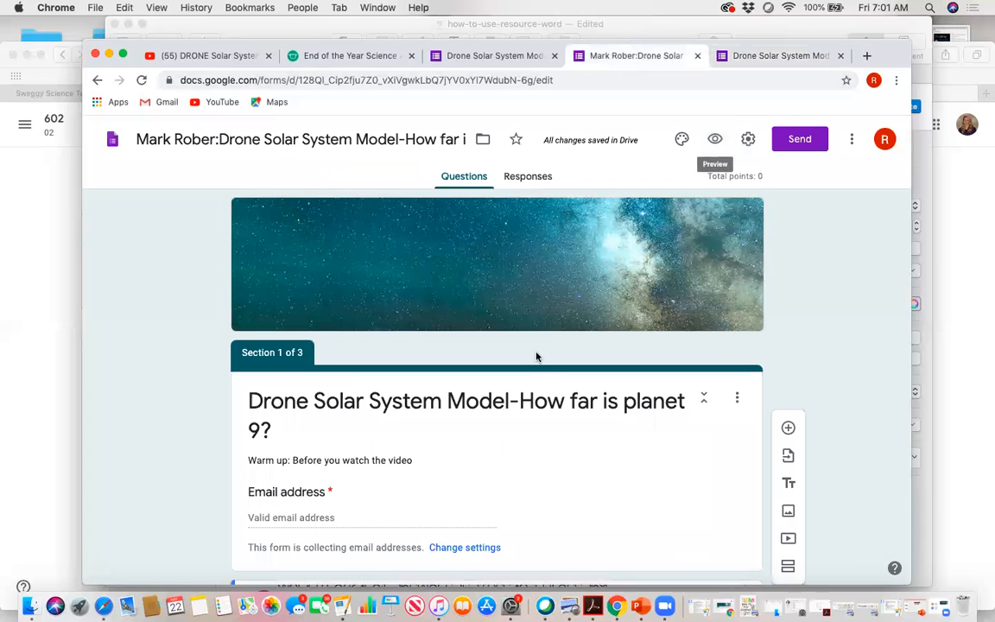
scroll(536, 356, "down", 5)
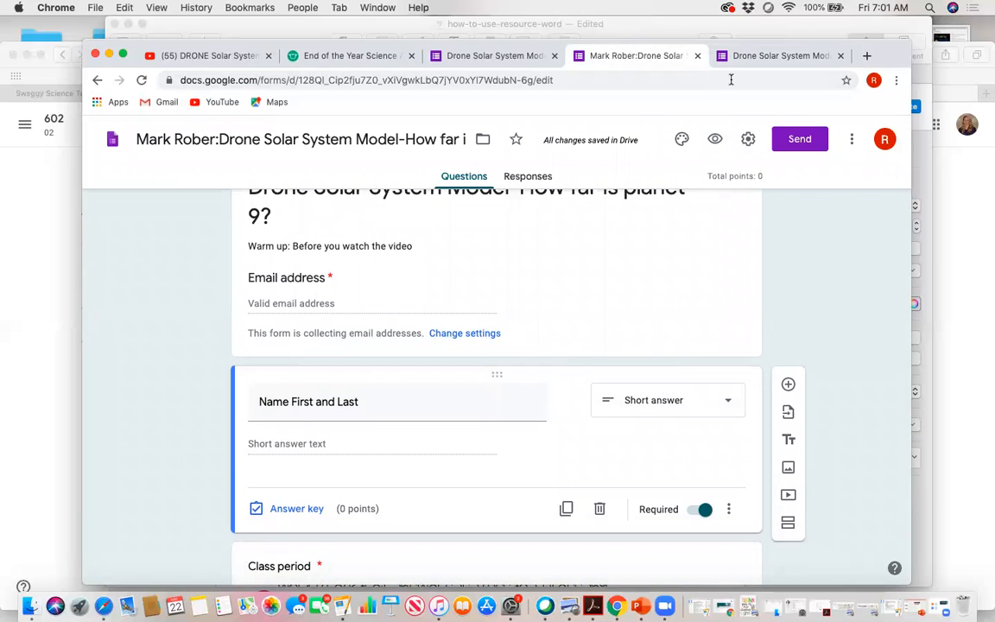
- Try the Response receipts option in the form's general settings and turn it off again
left_click(749, 141)
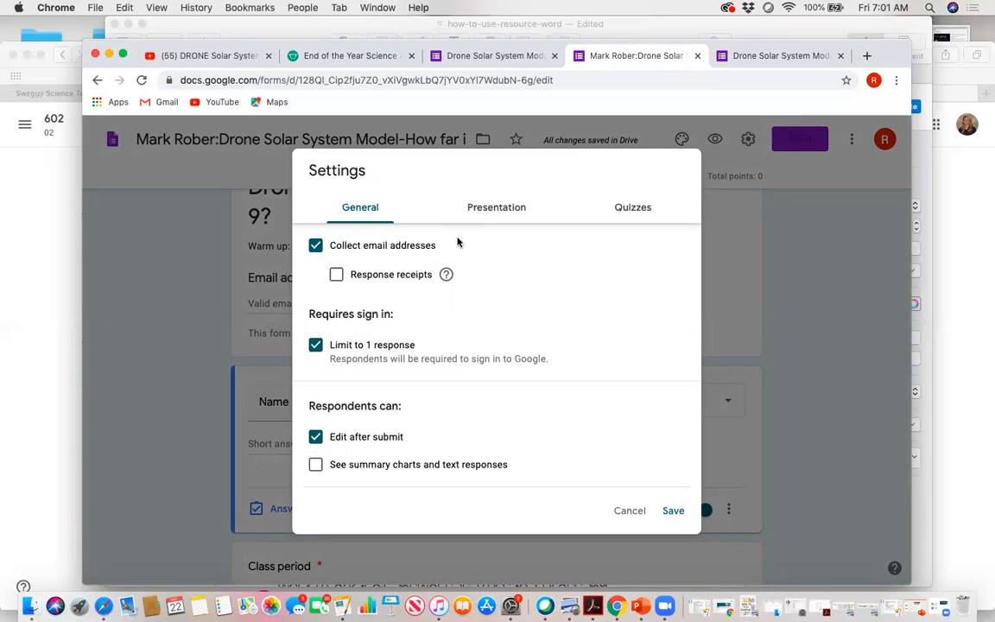
left_click(335, 282)
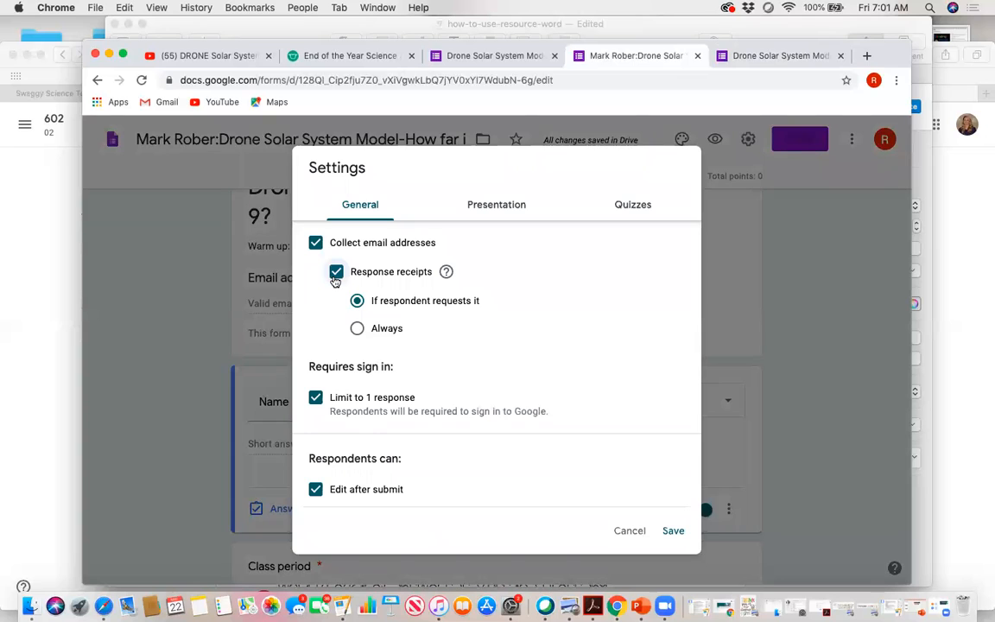
left_click(336, 275)
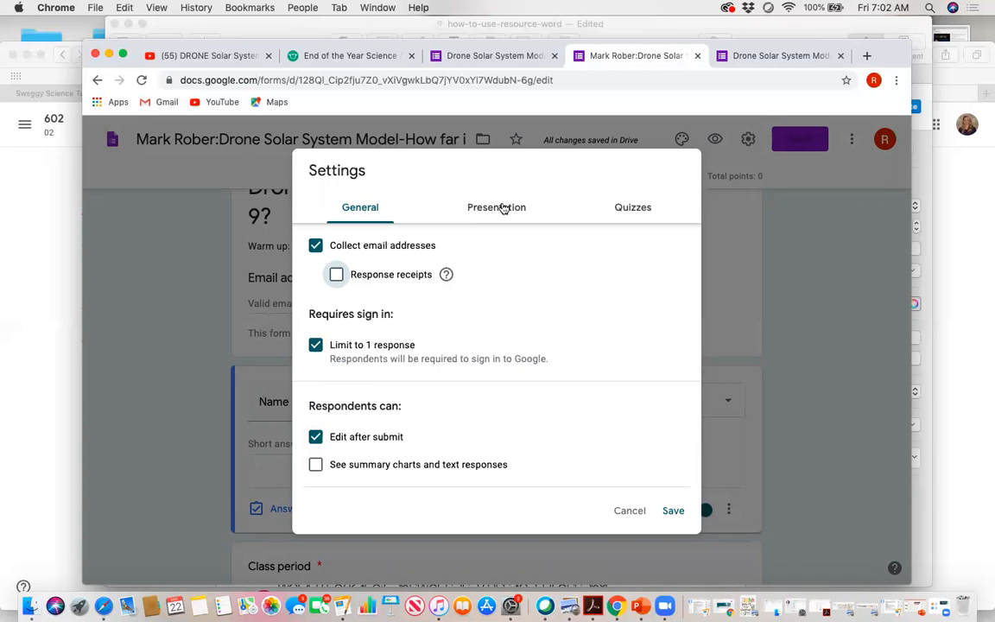
- Try releasing grades "Later, after manual review" in the quiz settings and discard the settings changes
left_click(637, 206)
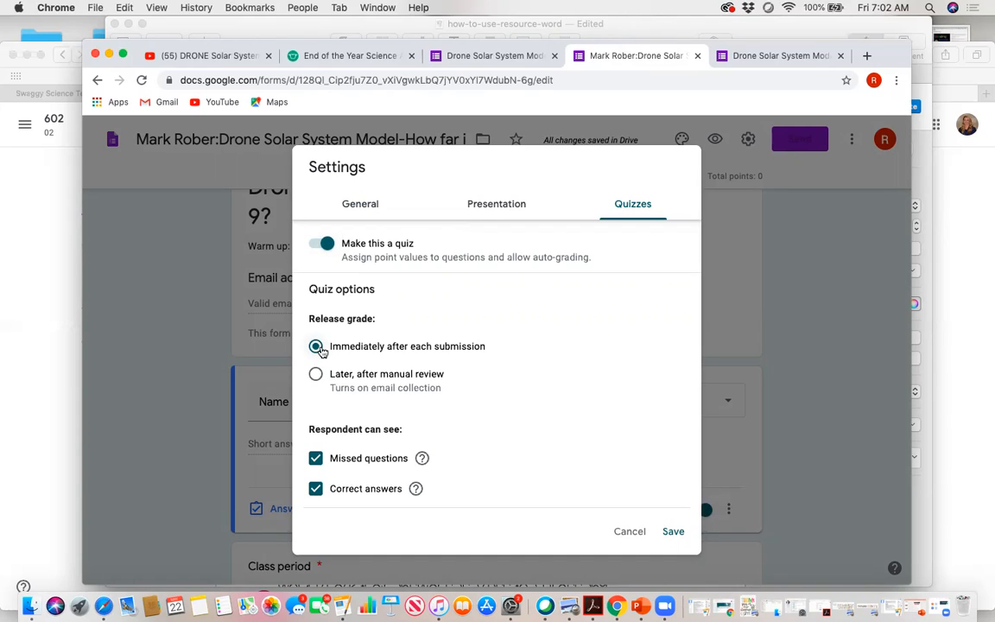
left_click(317, 375)
left_click(622, 531)
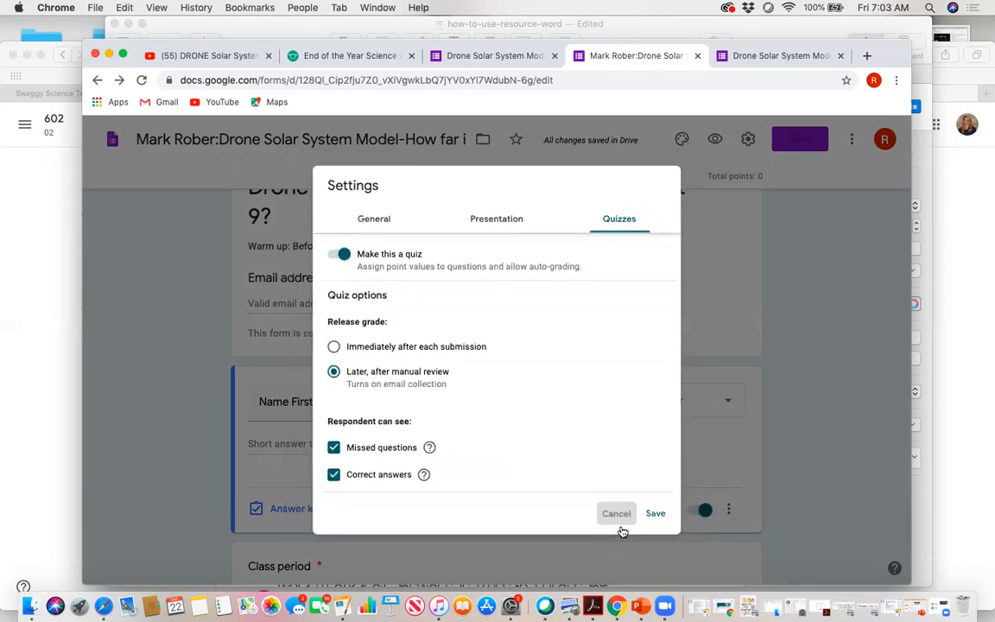
- Try changing the points in the Name First and Last question's answer key, return them to 0 and close the key
scroll(377, 513, "down", 2)
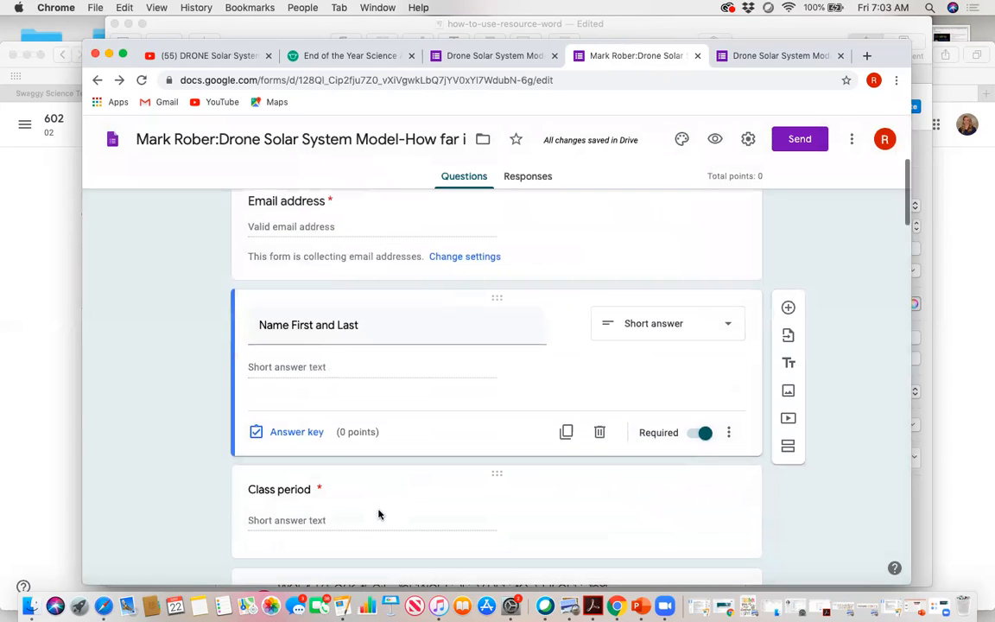
left_click(290, 432)
double_click(707, 364)
left_click(708, 370)
left_click(709, 372)
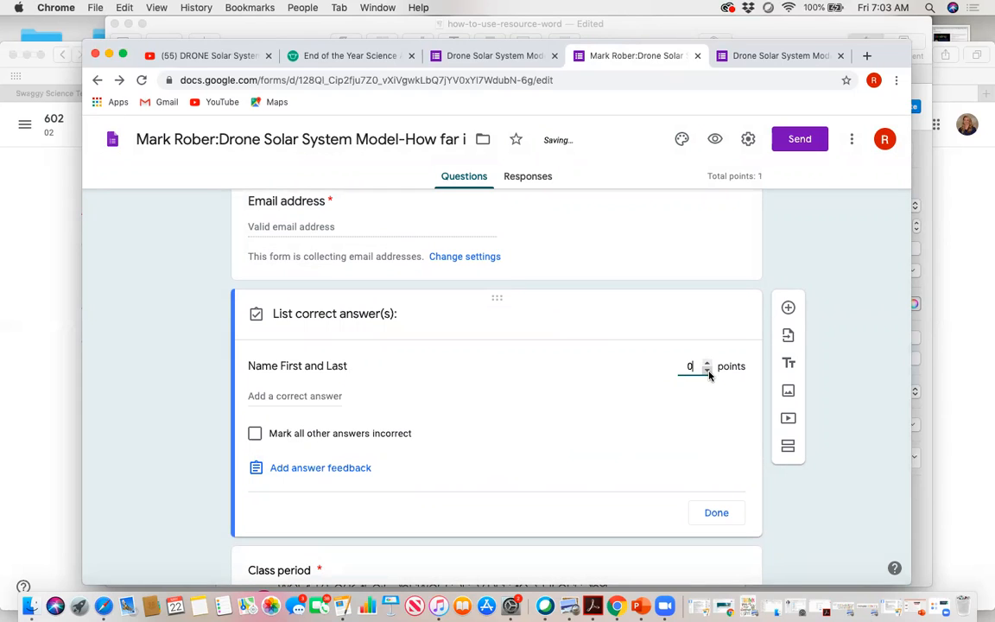
left_click(716, 515)
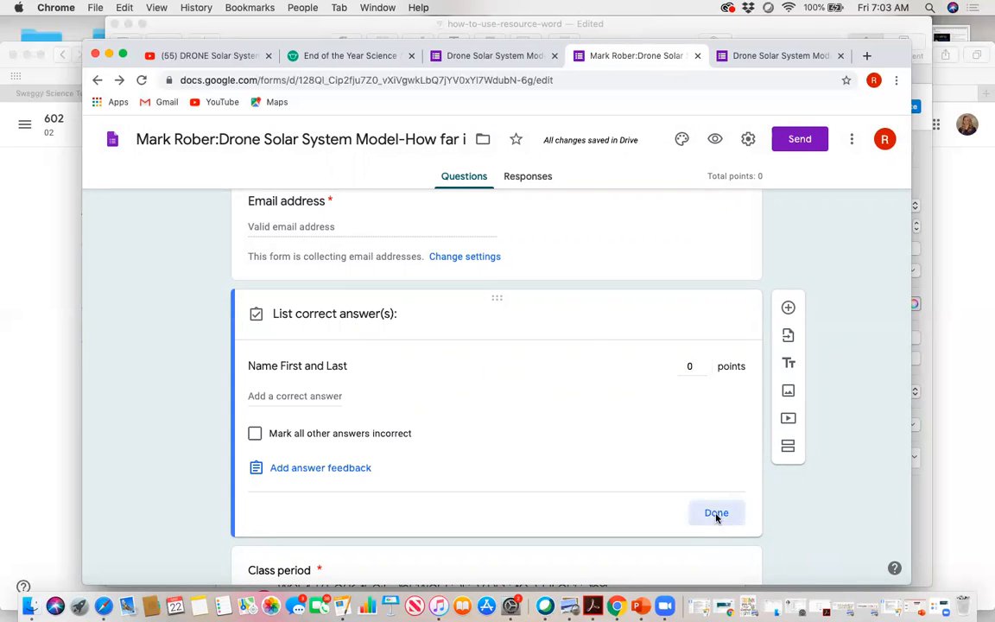
scroll(717, 515, "down", 3)
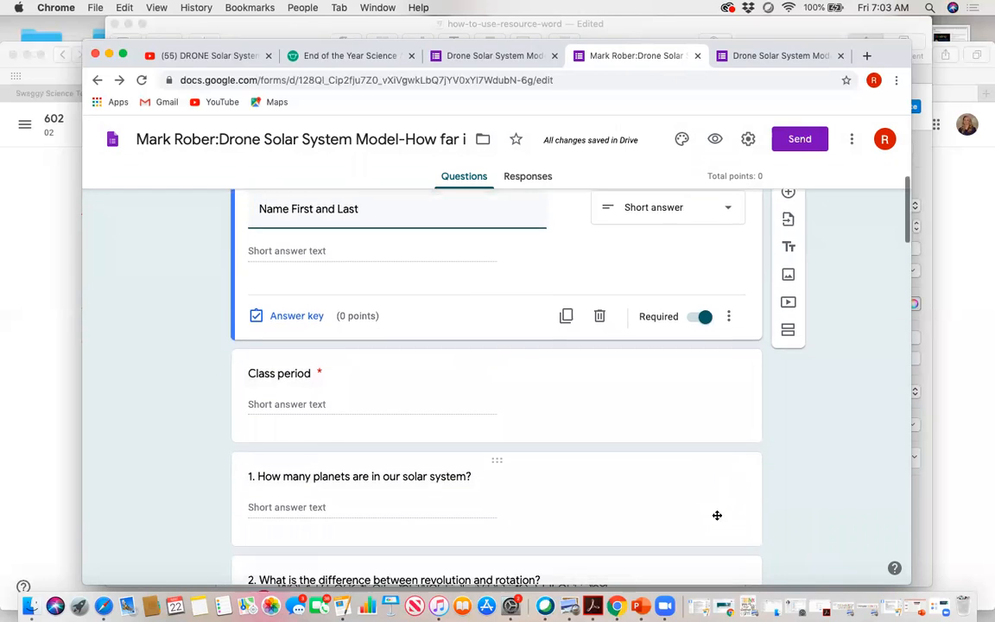
scroll(717, 515, "down", 10)
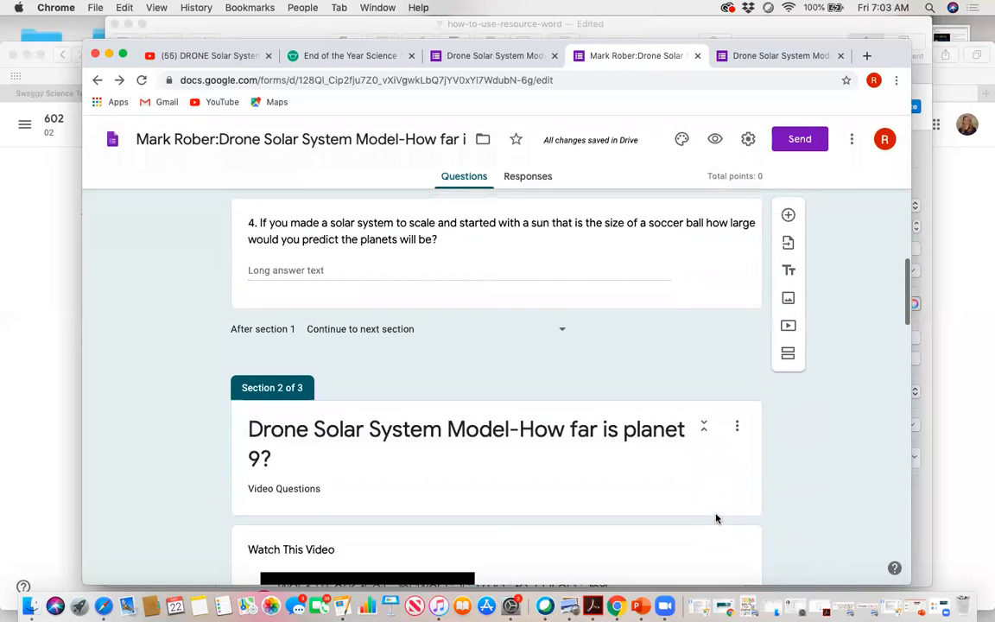
scroll(716, 518, "up", 1)
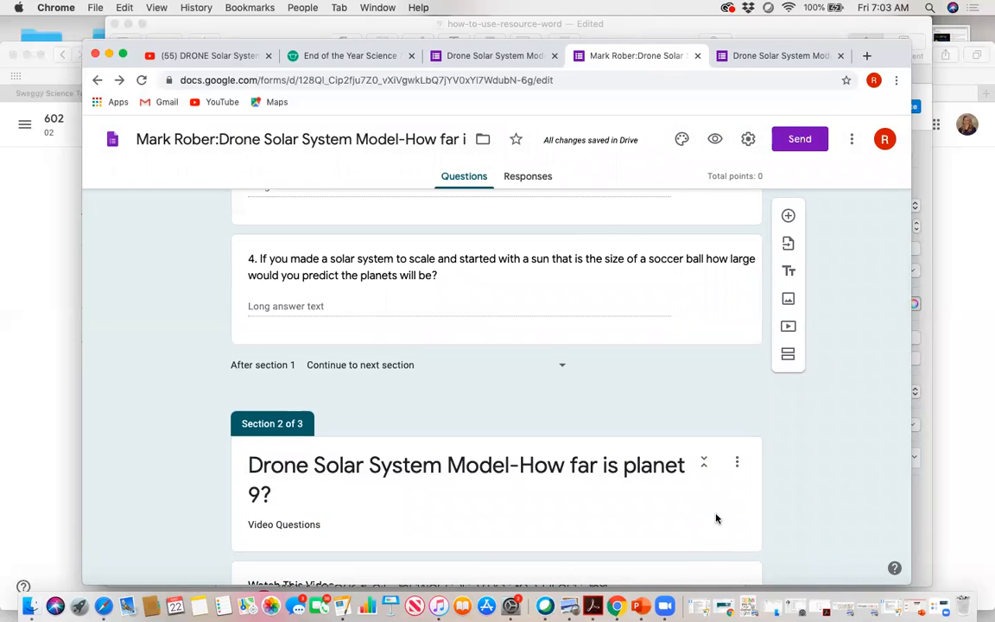
scroll(716, 518, "up", 1)
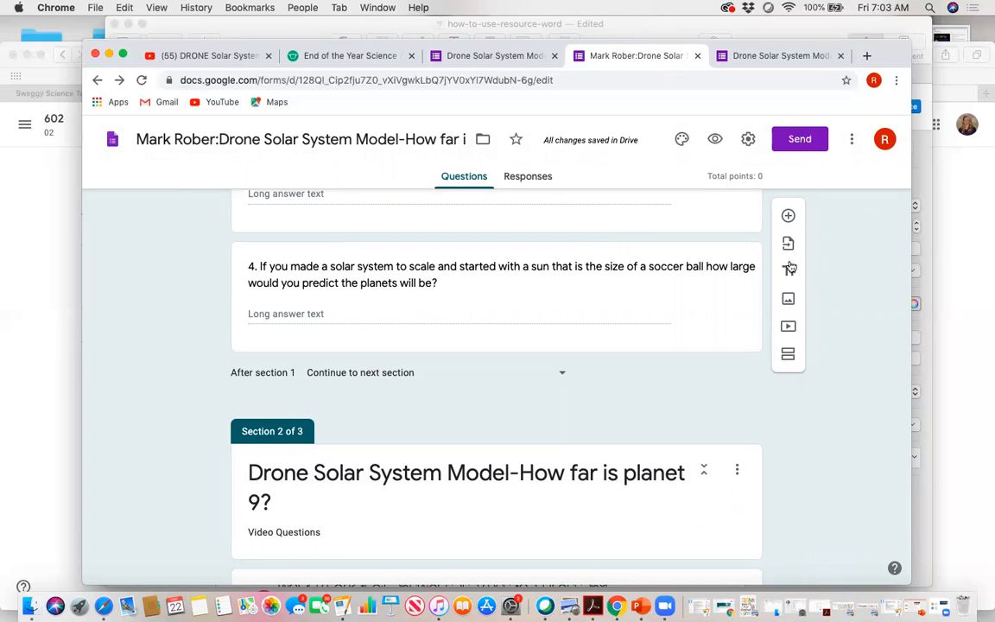
- Open the options for sending the form by email, try an entry in the recipient field and clear it
left_click(800, 140)
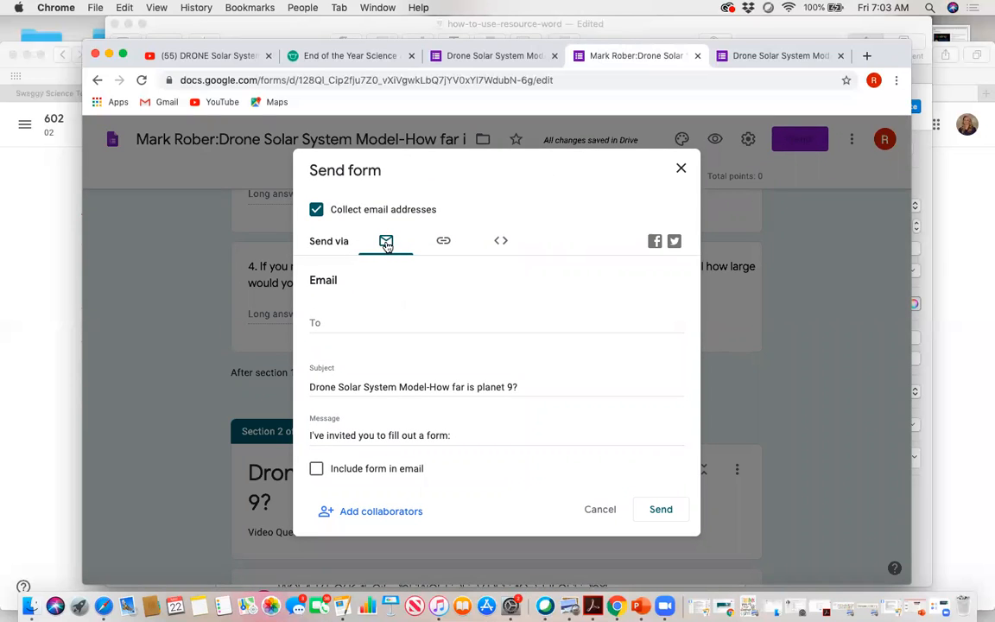
left_click(330, 322)
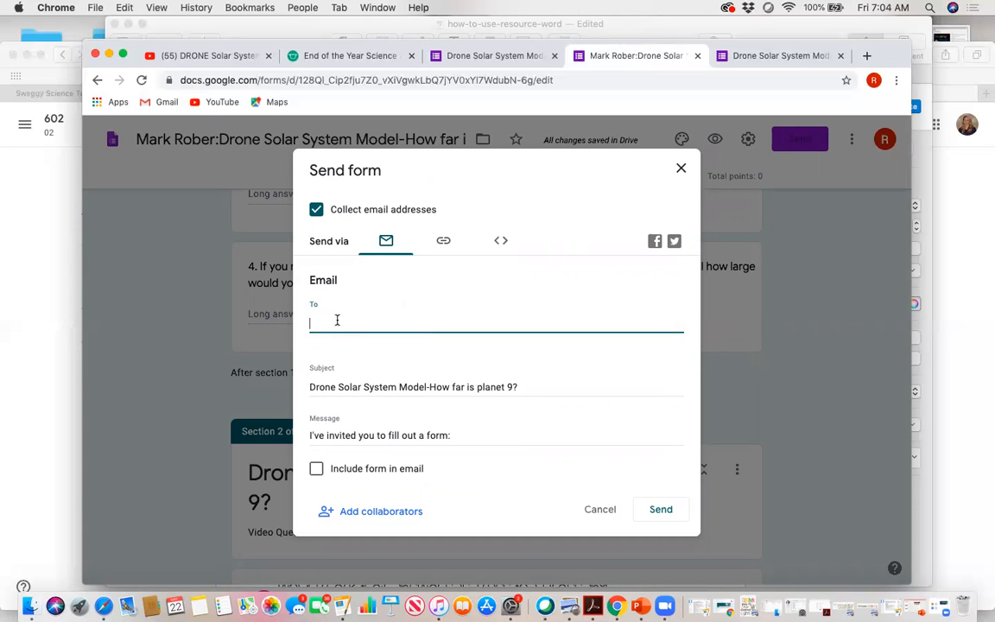
type("huh")
key("BackSpace")
key("BackSpace")
key("BackSpace")
- View the form's shareable link in shortened form and its embed HTML, and close the sending options
left_click(448, 246)
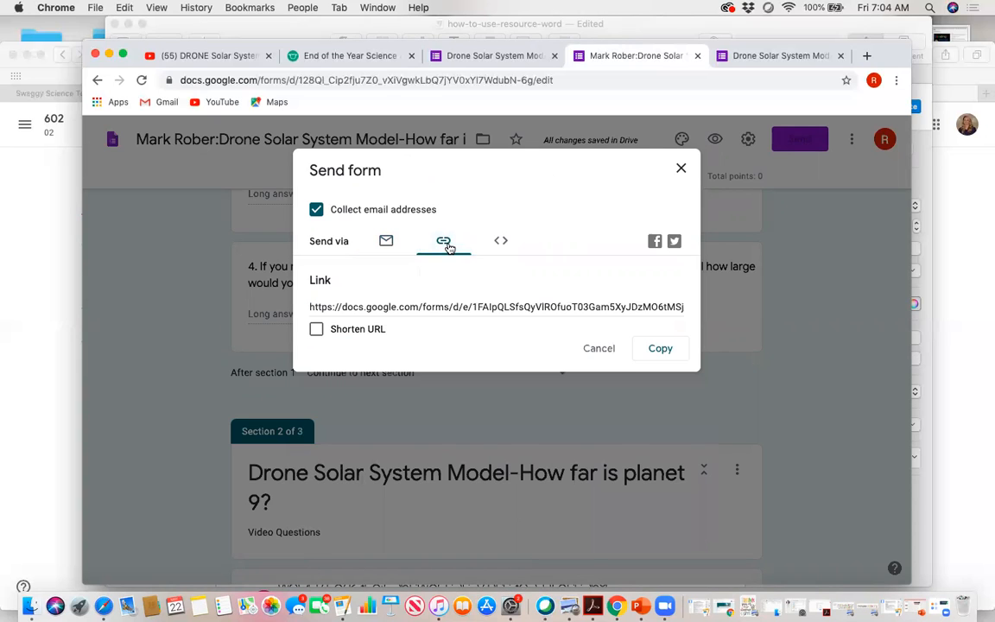
left_click(316, 329)
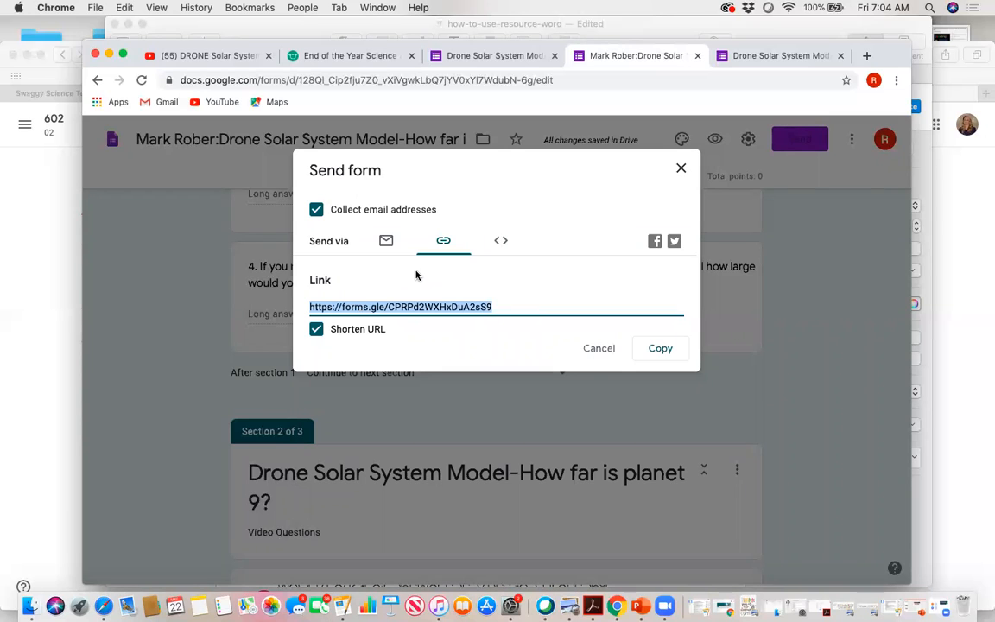
left_click(500, 243)
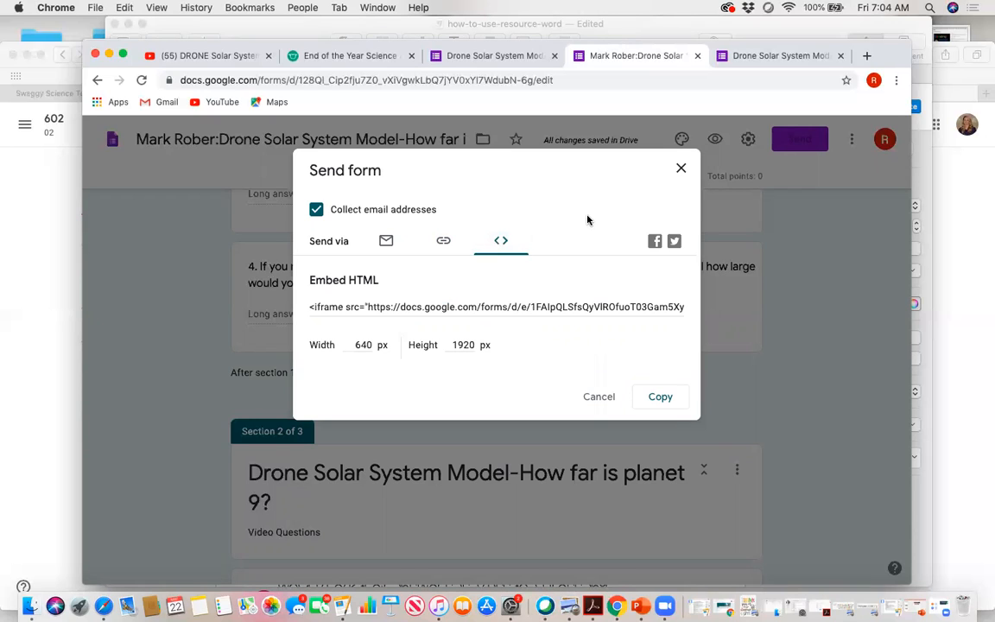
left_click(682, 169)
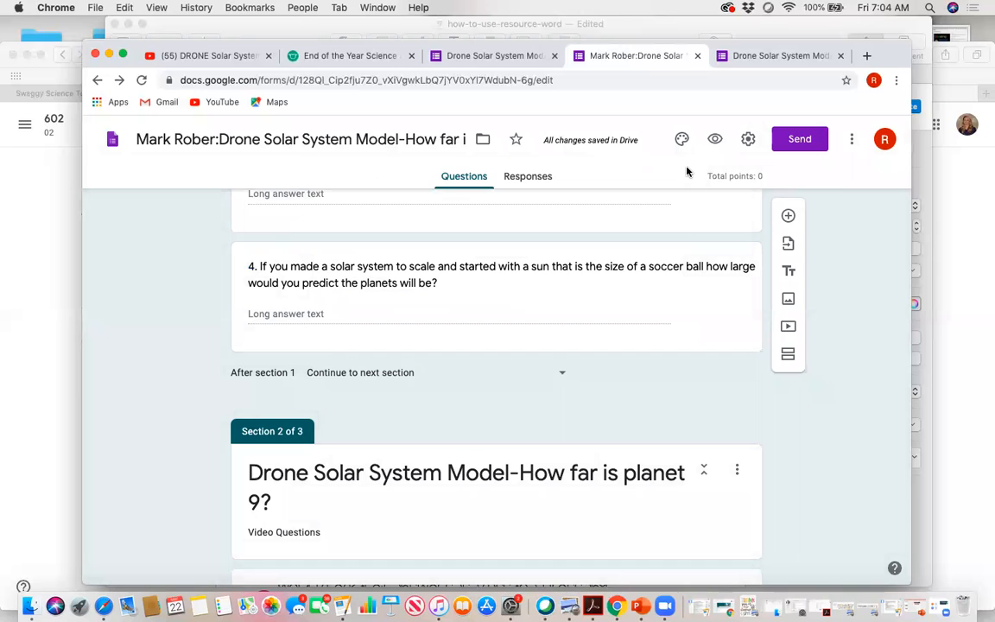